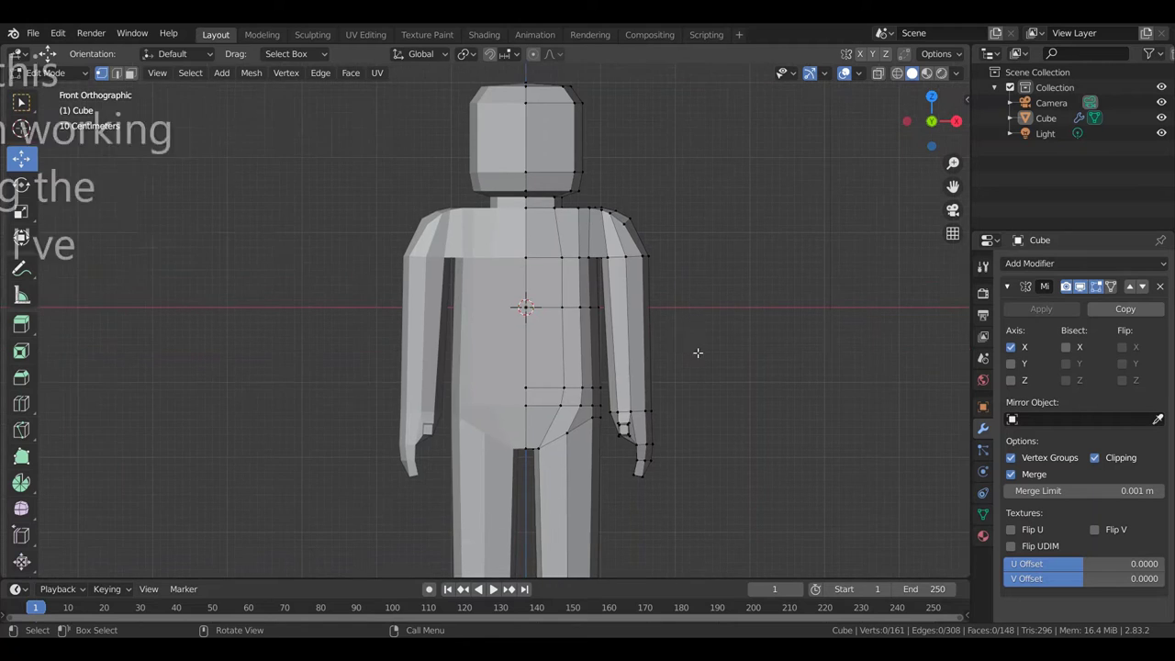
Turn on wireframe and cut a first edge loop across the leg
key(shift+z)
key(ctrl+r)
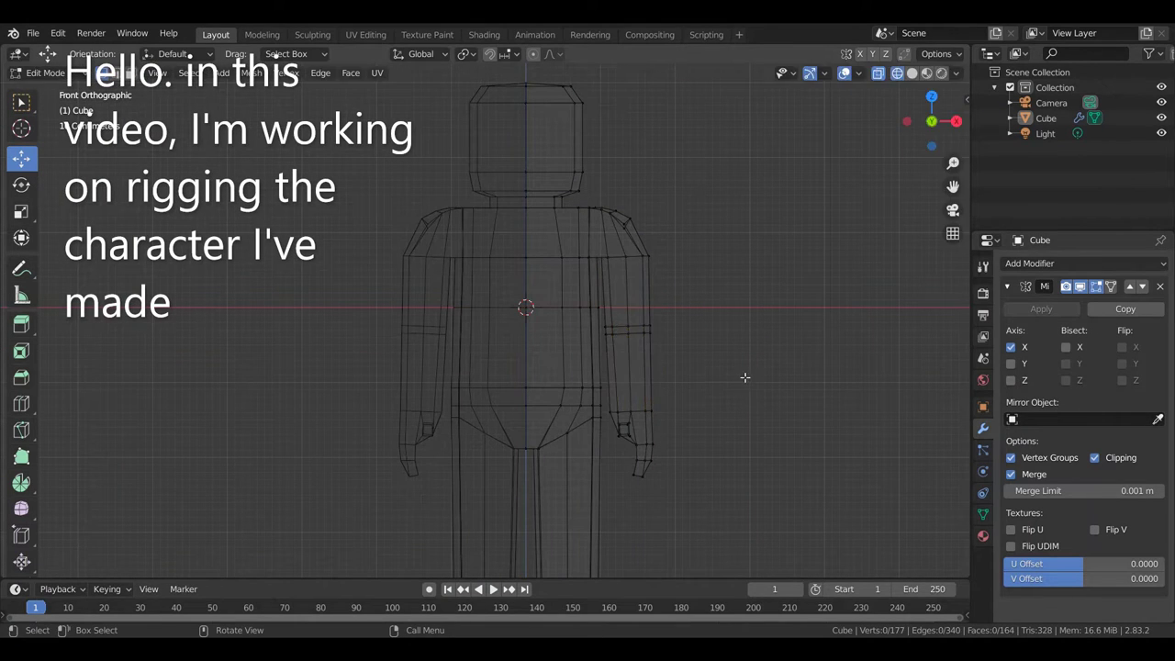
shift+middle_drag(742, 374, 682, 451)
drag(560, 392, 583, 346)
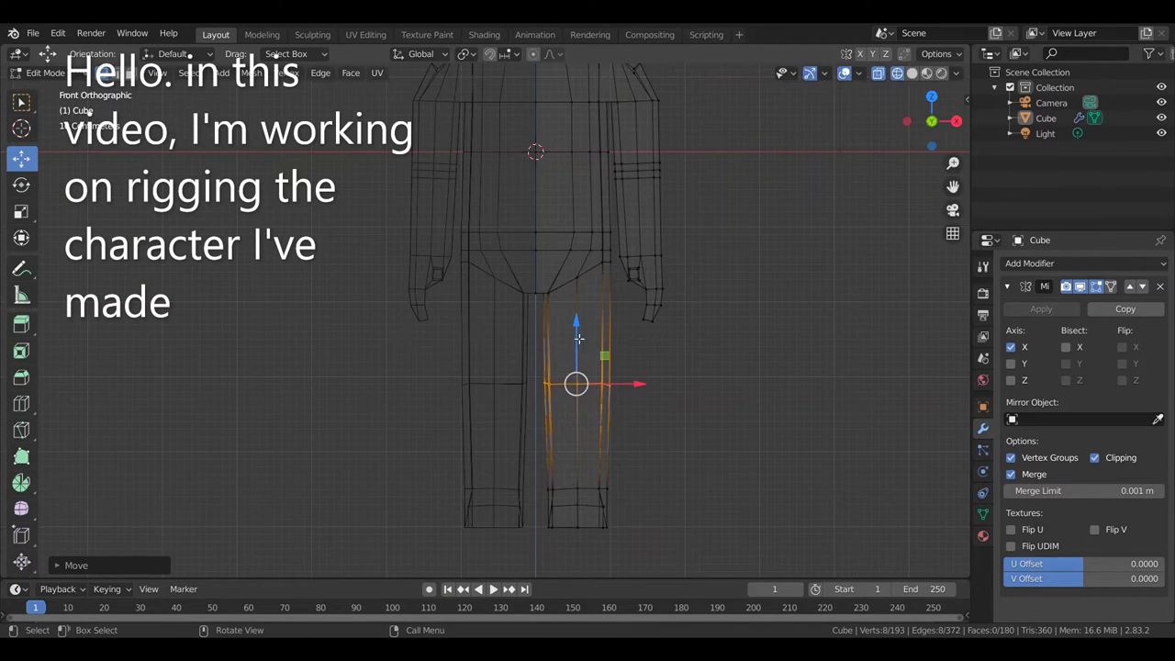
key(ctrl+z)
scroll(598, 432, up, 5)
key(ctrl+r)
click(471, 485)
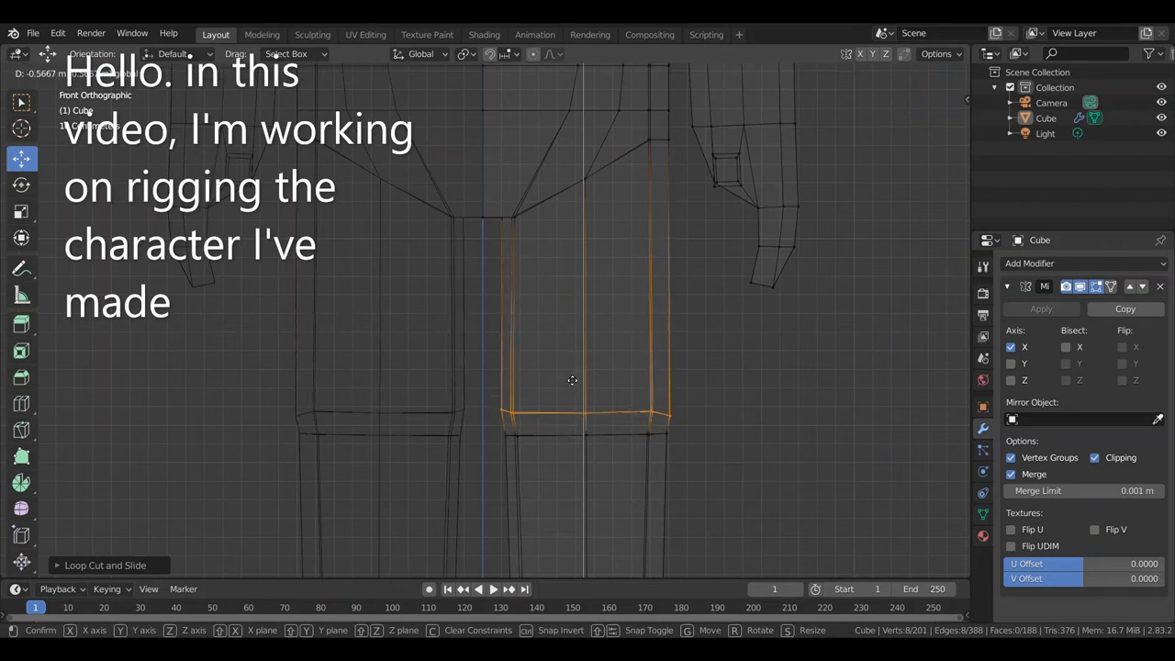
click(572, 362)
Add a second, lower loop cut on the leg
key(ctrl+r)
click(655, 428)
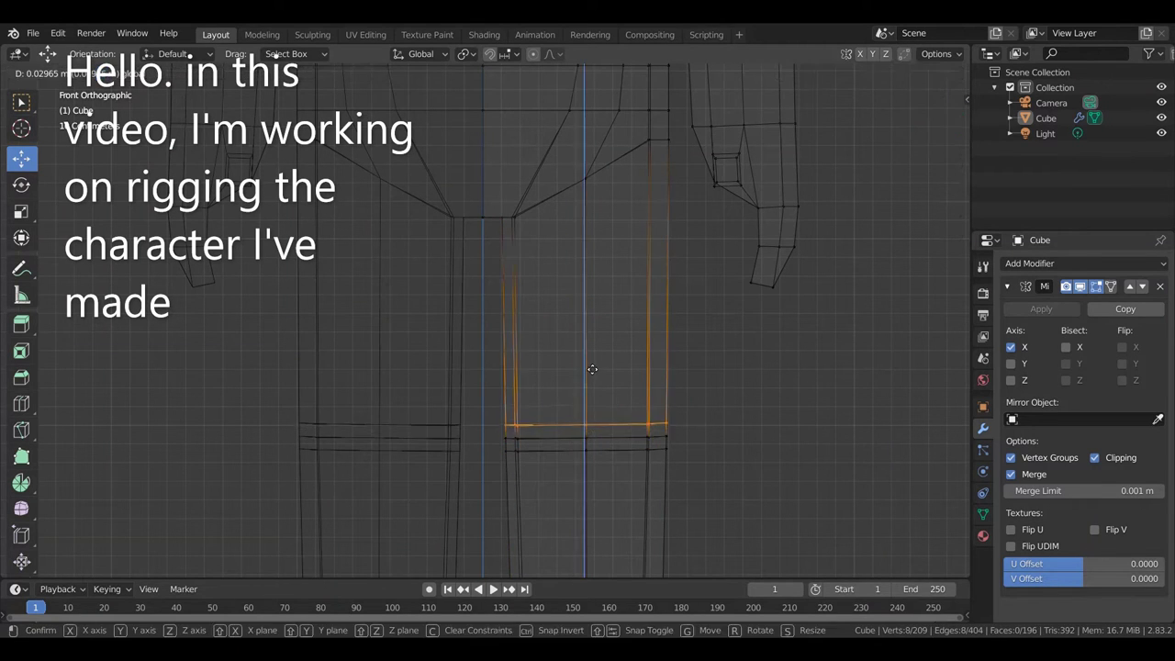
click(592, 369)
scroll(627, 449, down, 5)
middle_drag(626, 449, 600, 472)
scroll(643, 262, up, 5)
middle_drag(642, 263, 622, 379)
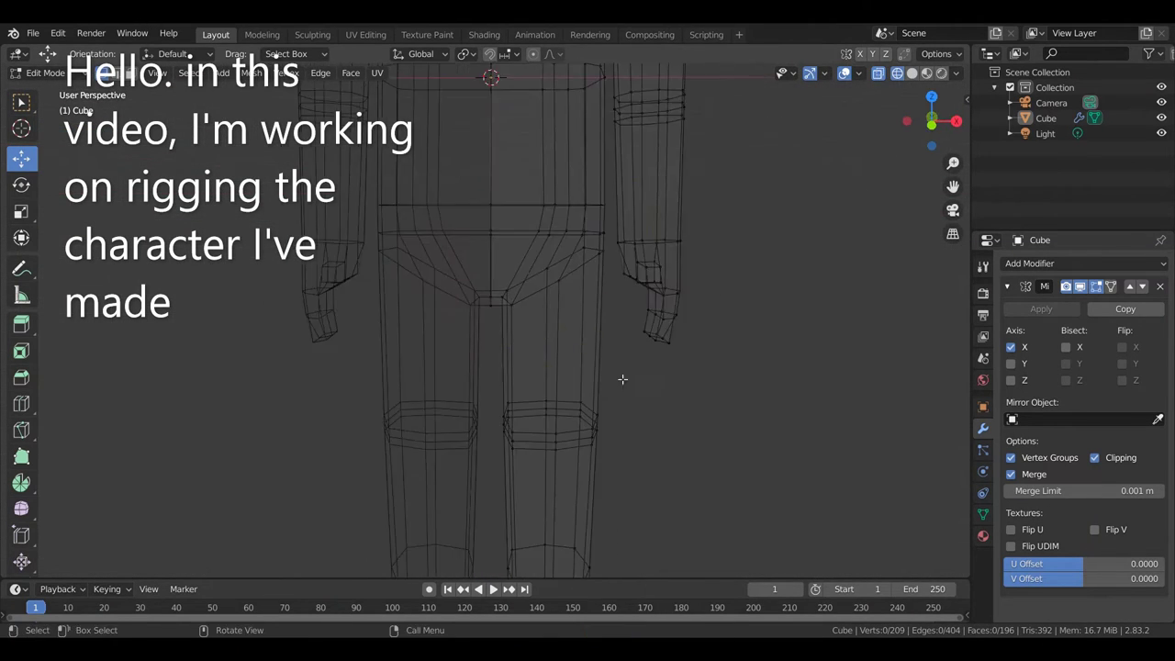
Add another leg loop from the side view, return to front view and save
key(ctrl+r)
key(KP_3)
click(642, 341)
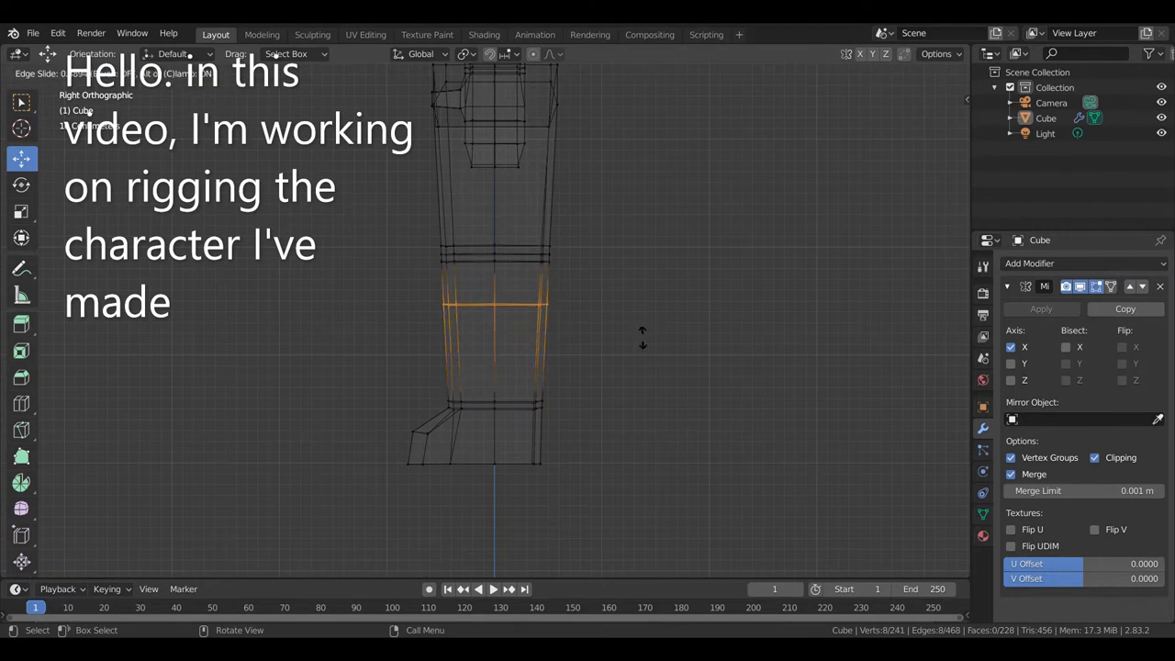
click(642, 338)
mouse_move(720, 419)
middle_down()
mouse_move(650, 450)
mouse_move(638, 405)
mouse_move(715, 433)
middle_up()
key(KP_1)
scroll(520, 487, down, 3)
key(ctrl+s)
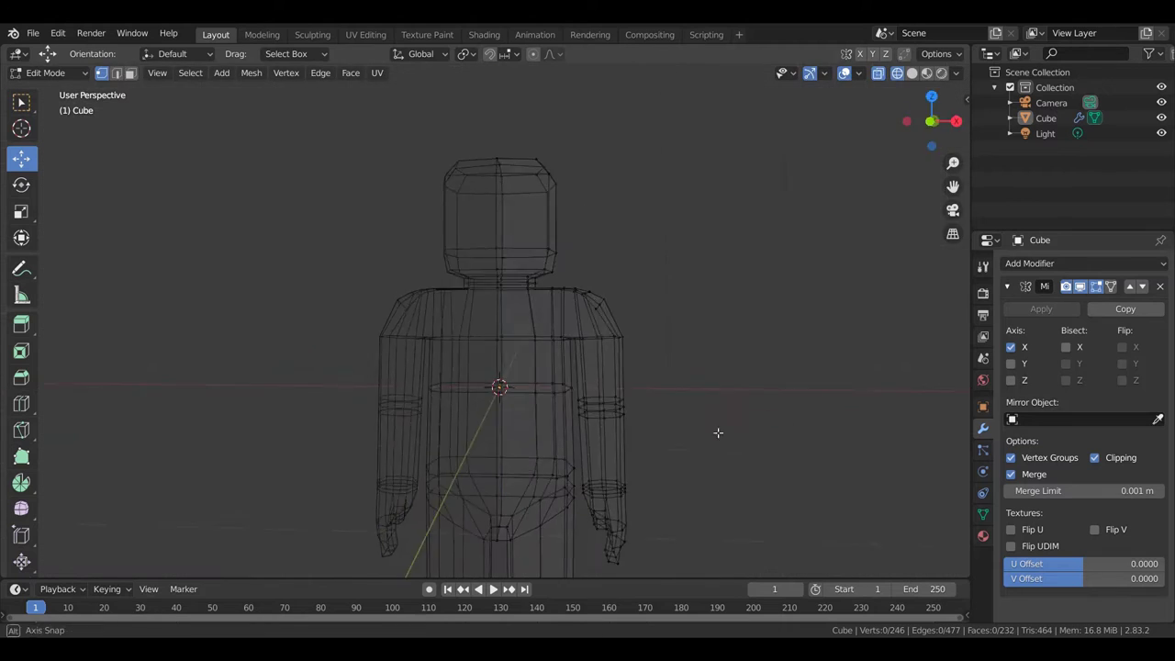
Add two loop cuts around the elbow on the arm
click(542, 419)
scroll(847, 404, down, 3)
scroll(629, 332, up, 3)
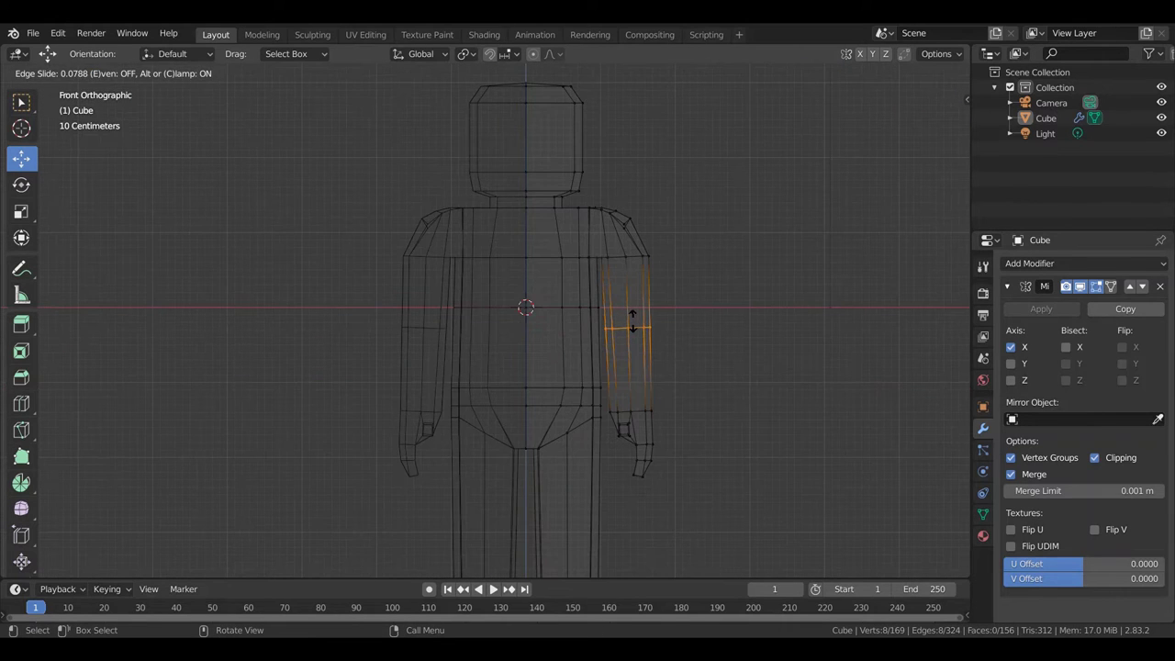
click(631, 321)
key(ctrl+r)
click(615, 336)
click(624, 336)
Cut a level edge loop across the right leg, then deselect it
key(ctrl+r)
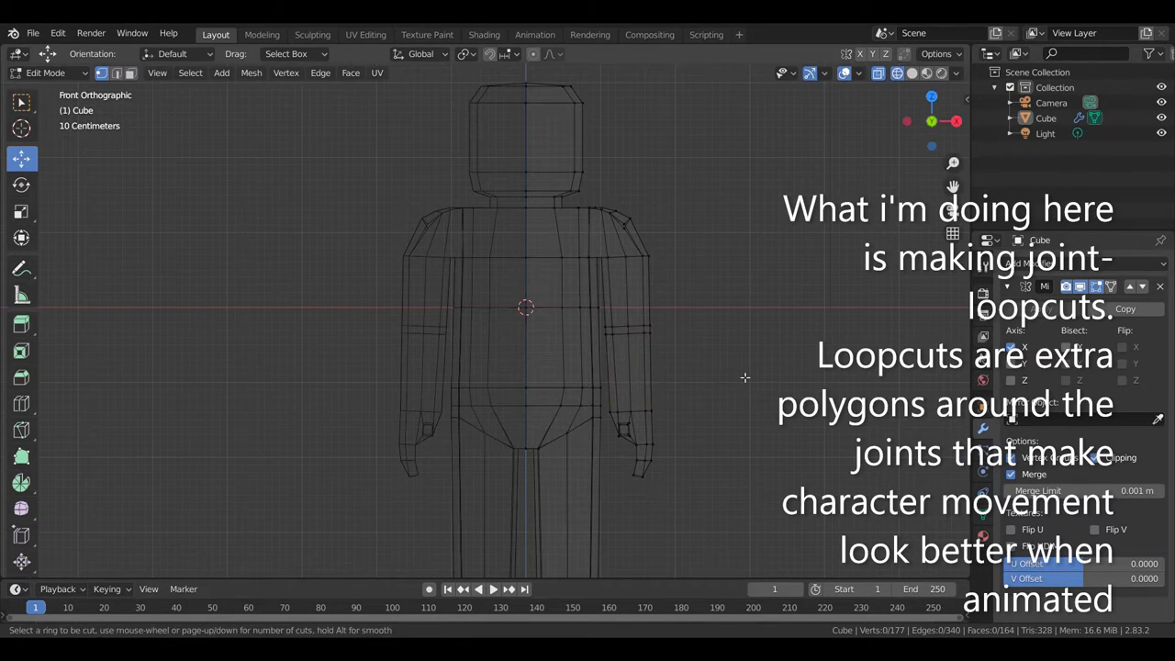
shift+scroll(676, 449, down, 5)
click(573, 394)
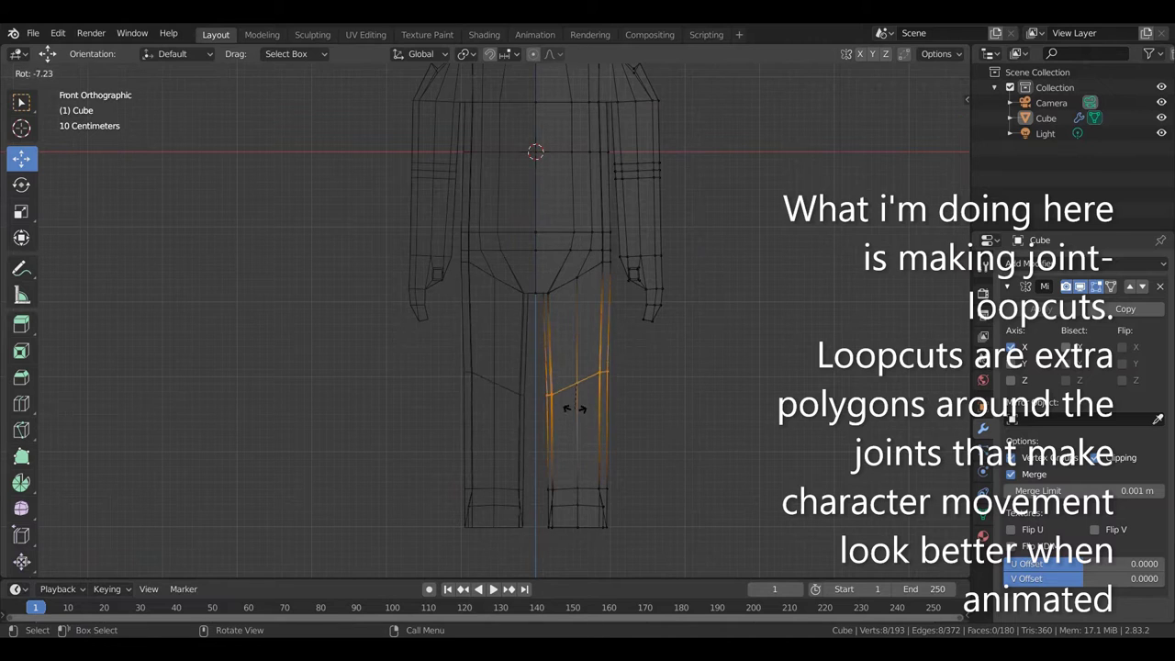
right_click(574, 407)
key(g)
click(703, 422)
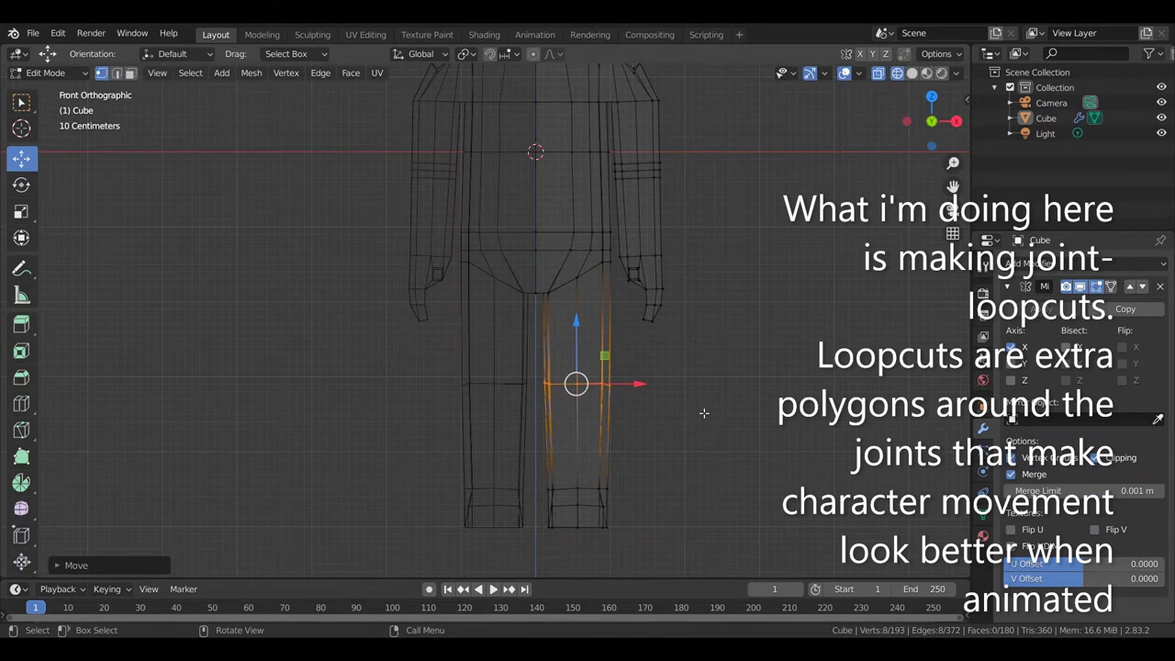
click(703, 413)
scroll(703, 413, up, 4)
click(695, 411)
Add another loop cut lower on the right leg
click(508, 386)
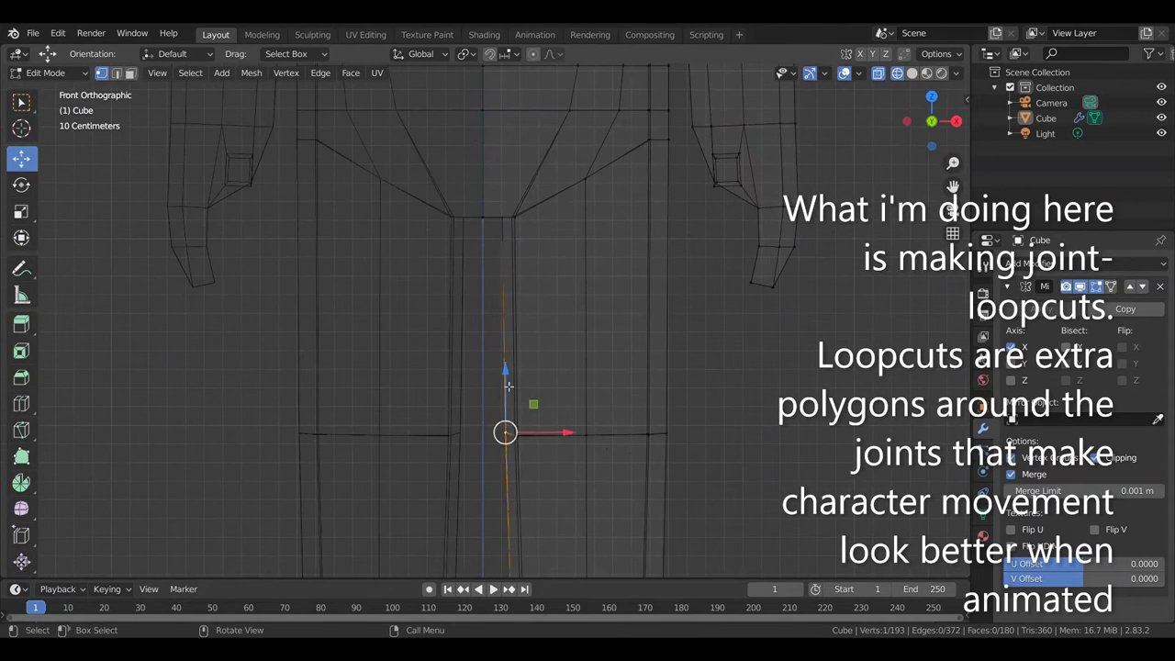
key(ctrl+r)
click(503, 399)
click(464, 403)
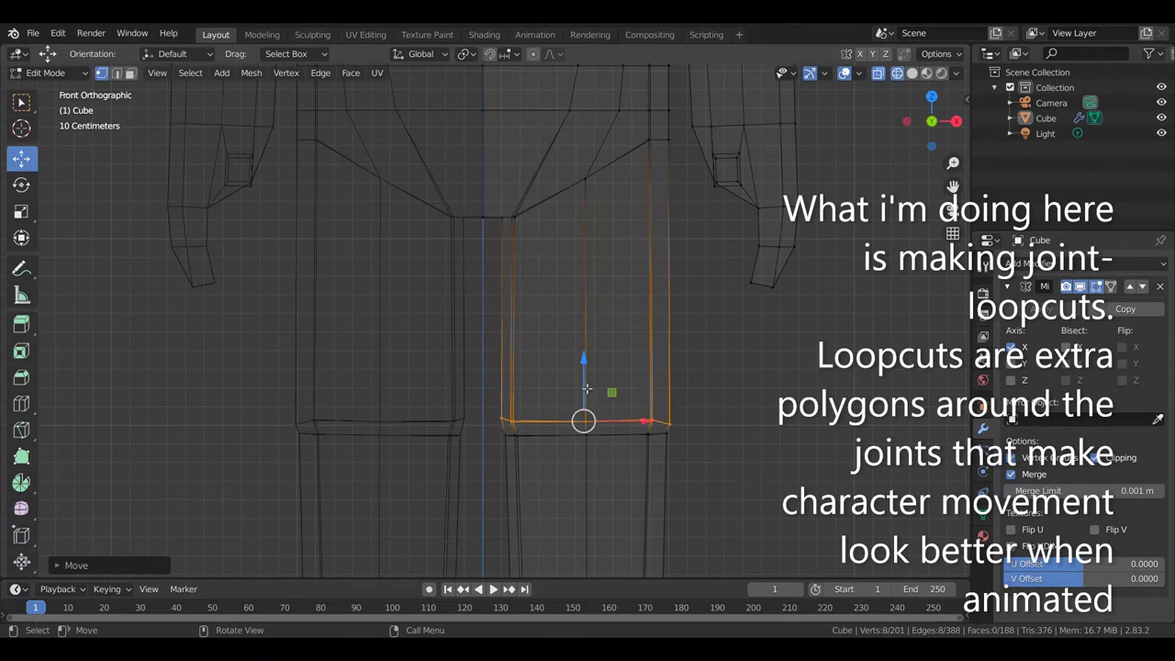
click(804, 427)
Cut a new knee loop across the leg and box-select it
key(ctrl+r)
click(493, 440)
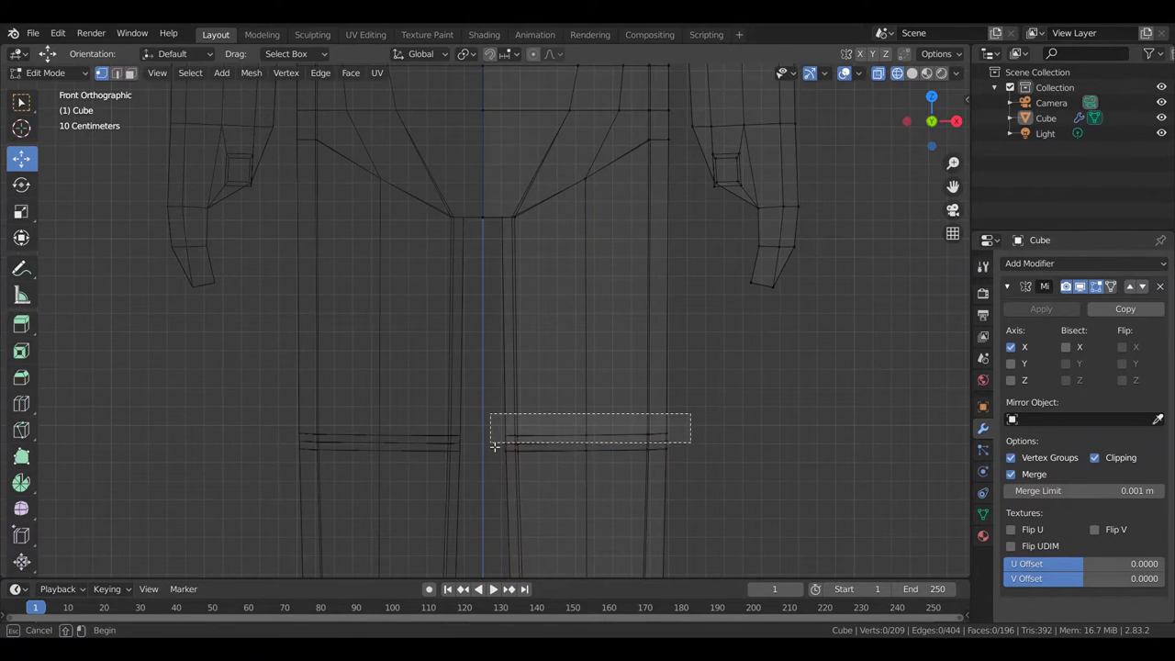
key(b)
drag(677, 430, 468, 422)
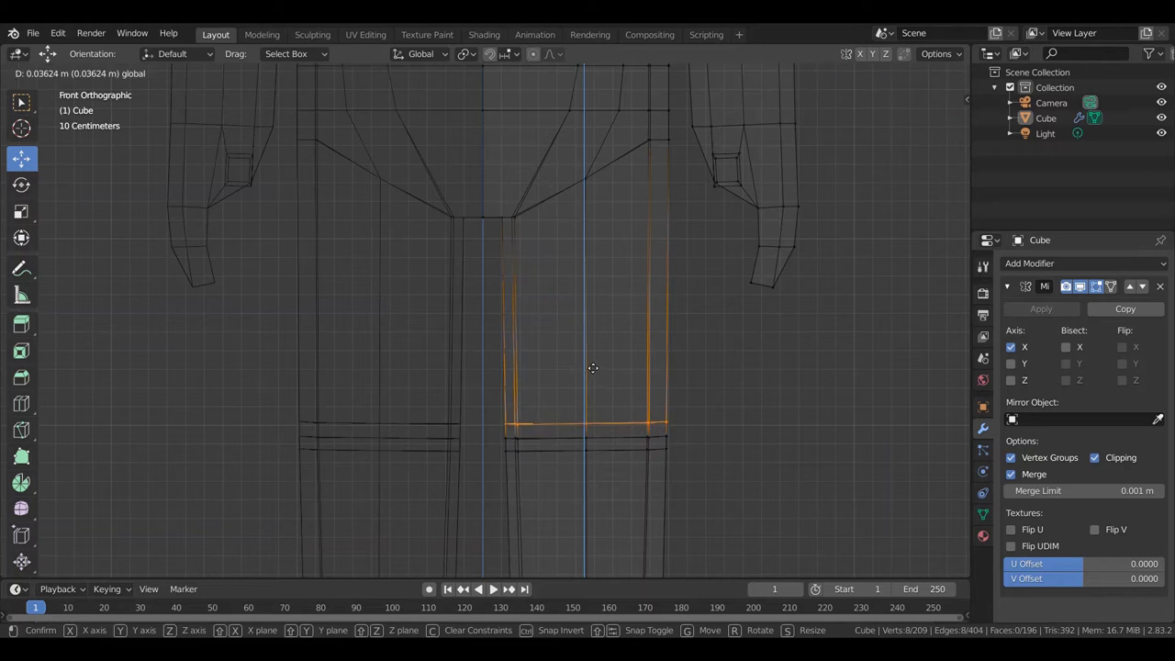
scroll(581, 428, down, 5)
middle_drag(581, 428, 599, 328)
key(alt+a)
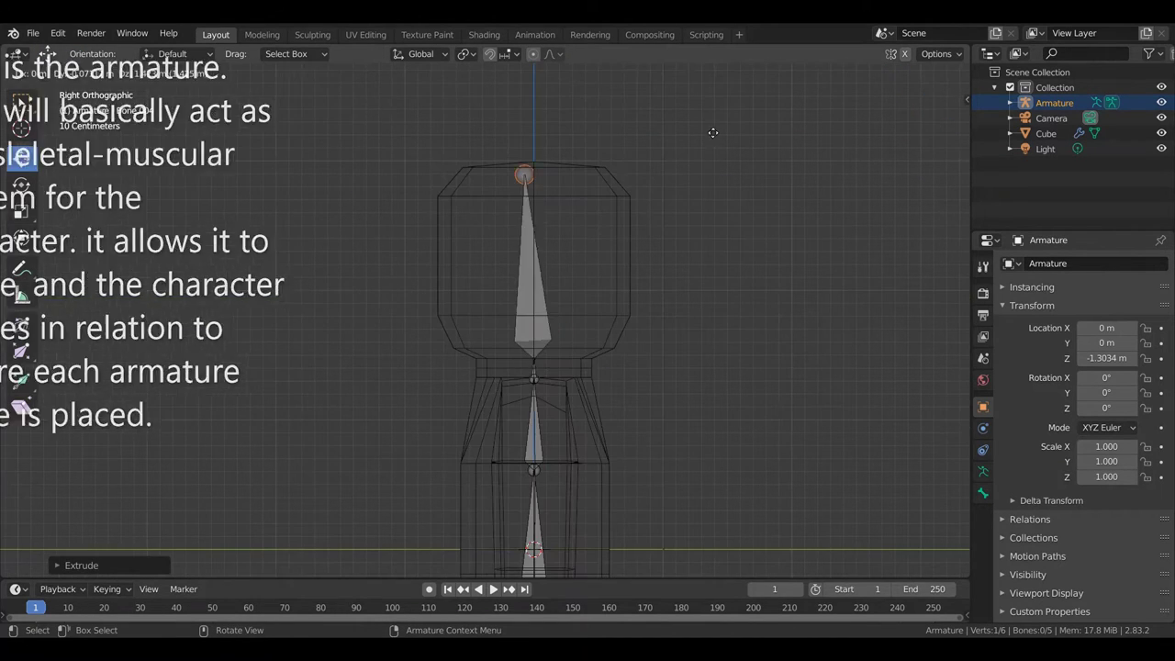
Select the whole armature bone rather than just its tip
click(533, 293)
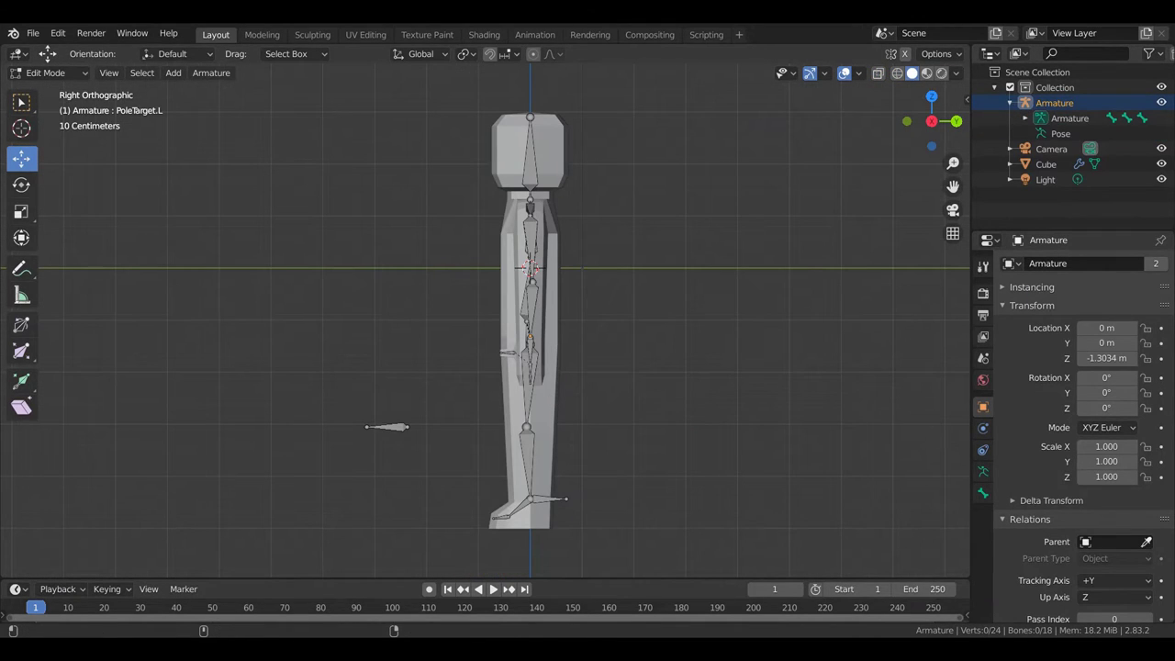
Straighten the bent leg and go back to Pose Mode on the foot bone
right_click(532, 451)
key(Tab)
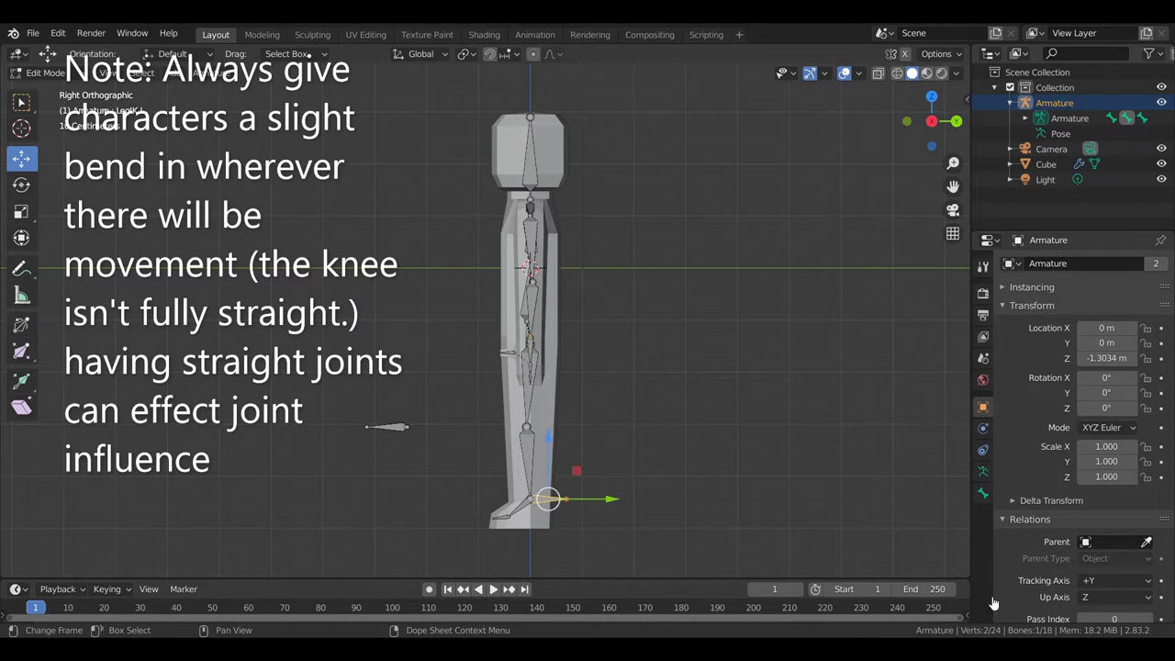
key(ctrl+Tab)
click(983, 493)
scroll(1128, 563, down, 2)
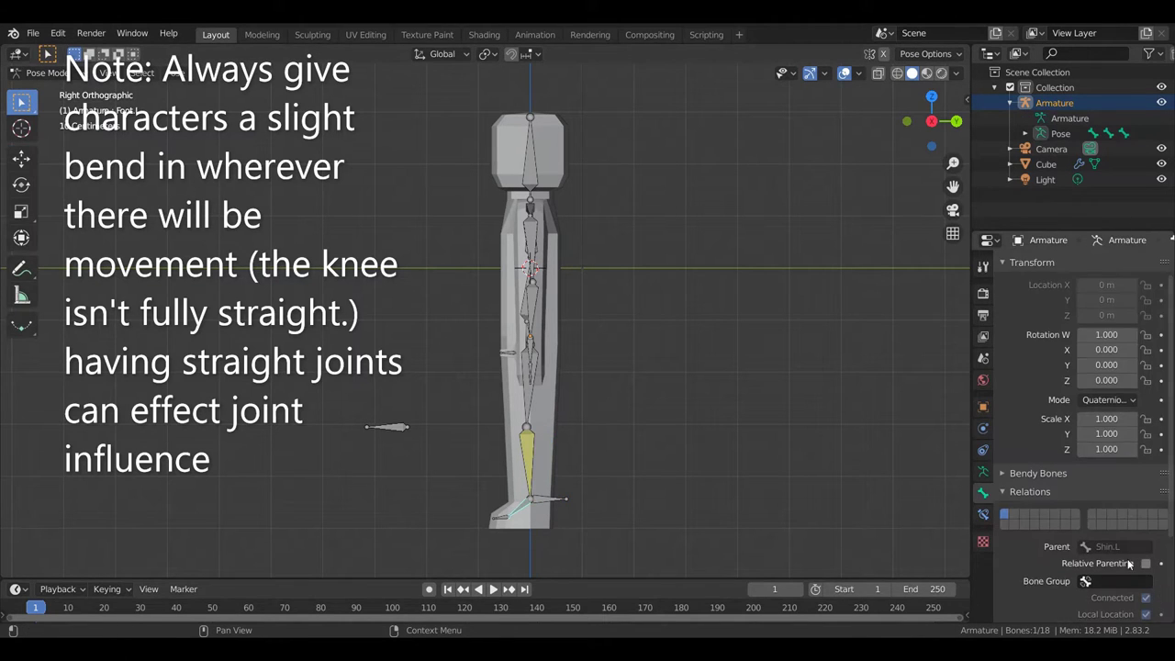
scroll(1129, 564, down, 2)
scroll(1128, 563, up, 3)
scroll(1083, 459, down, 3)
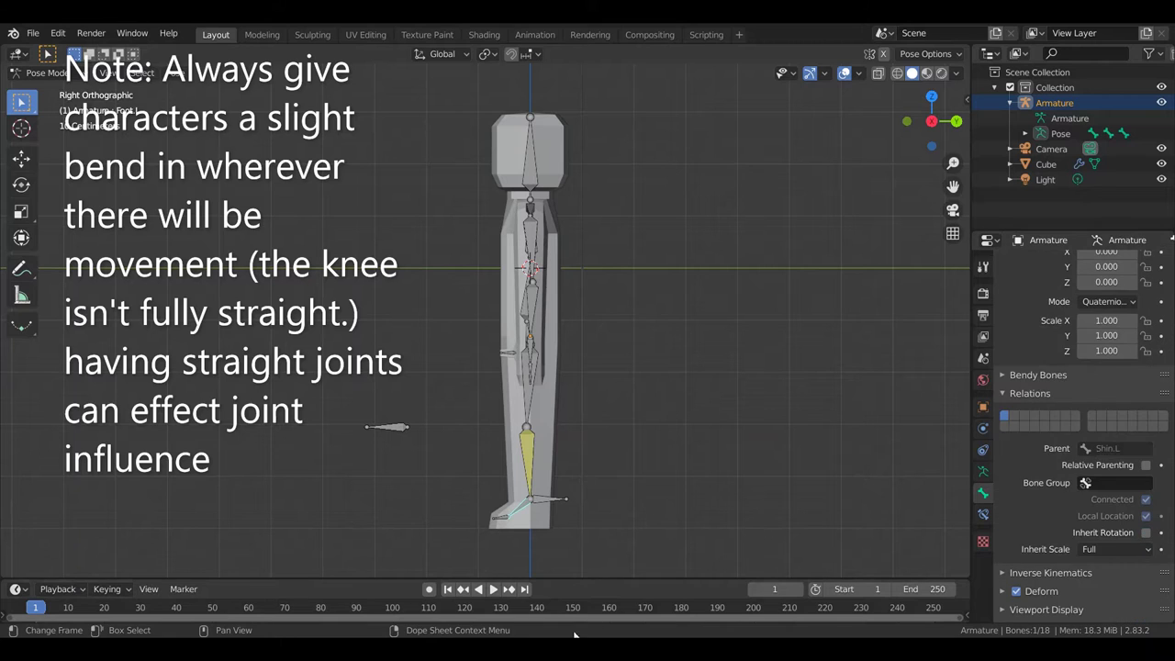
Add a Copy Rotation constraint to Foot.L targeting LegIK.L and adjust its space
click(555, 498)
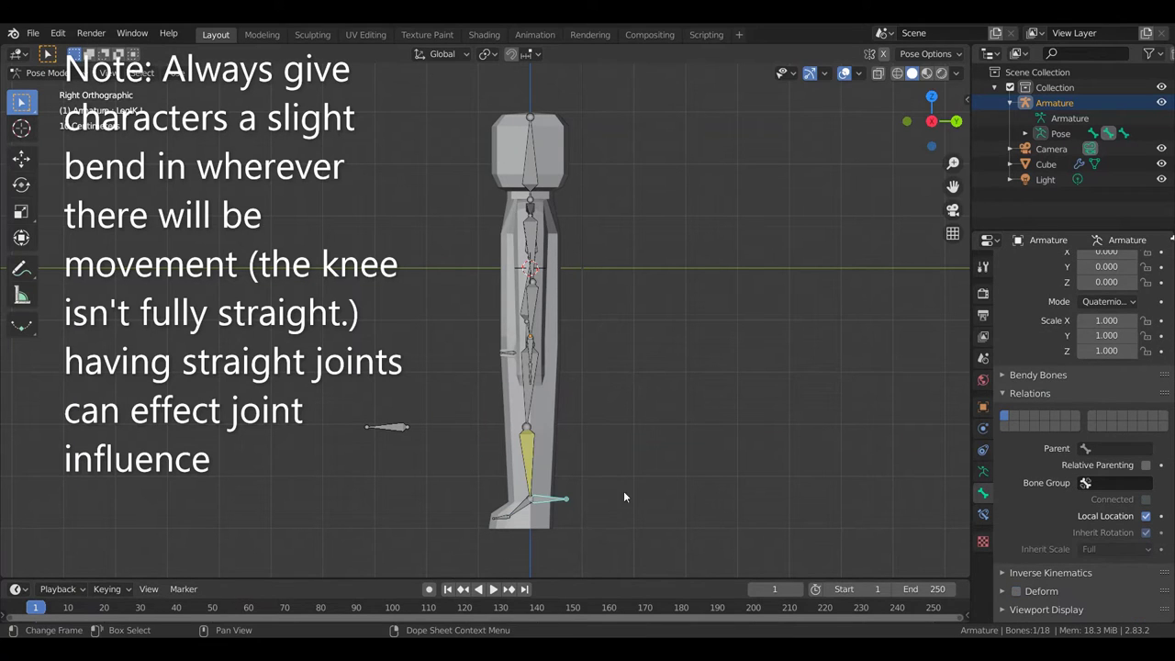
shift+click(521, 506)
key(ctrl+shift+c)
click(358, 474)
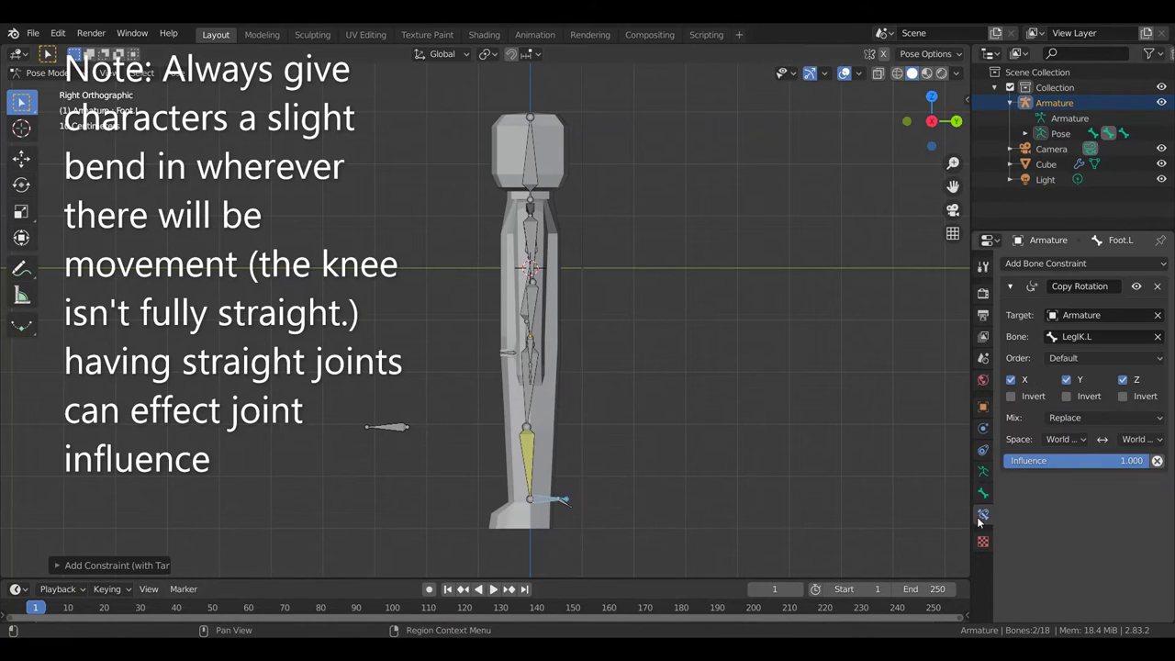
click(1065, 439)
Test moving and rotating LegIK.L, cancel both, then check side and front views
click(1019, 514)
click(555, 499)
key(g)
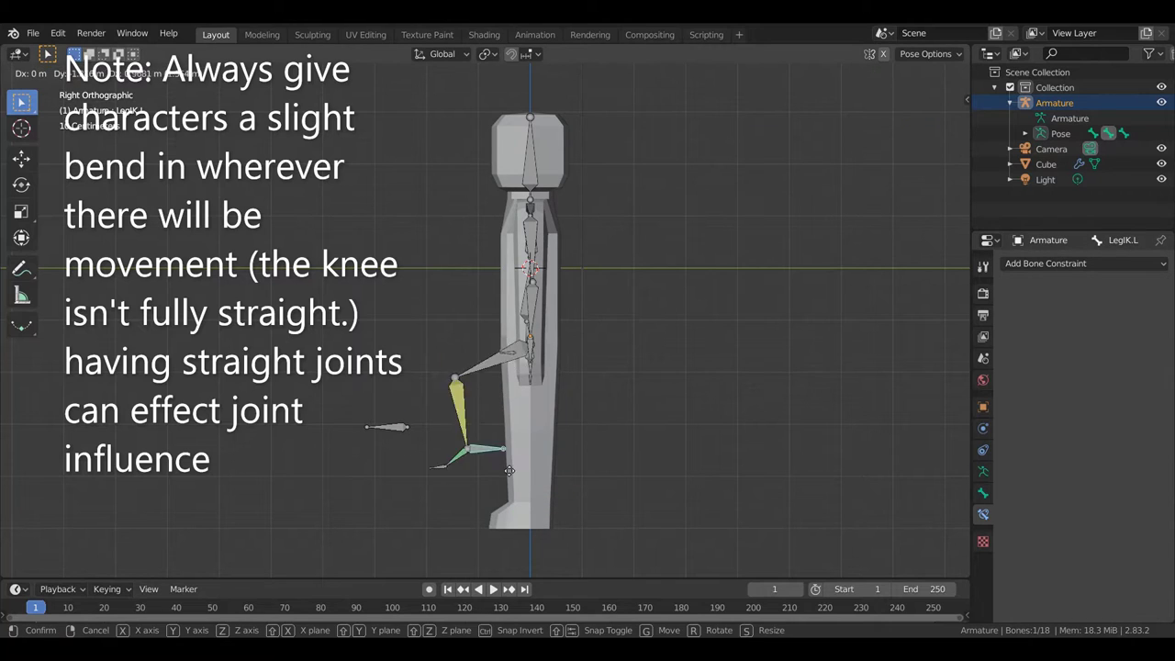
key(Escape)
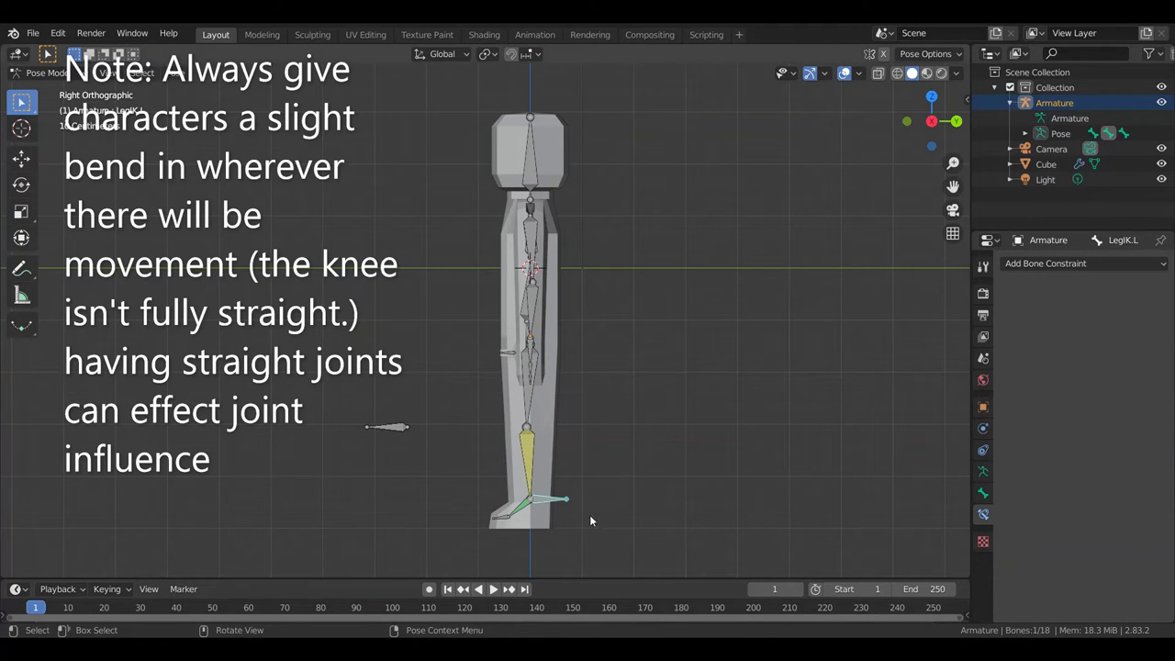
middle_drag(589, 514, 514, 518)
key(r)
key(y)
key(Escape)
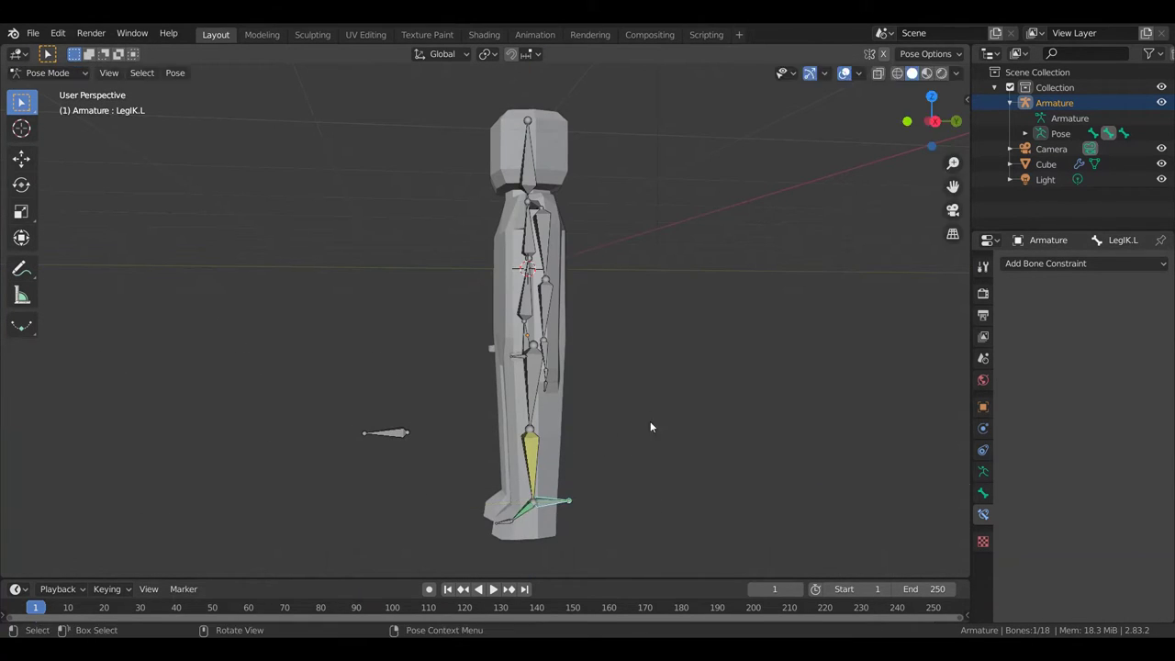
key(KP_3)
key(KP_1)
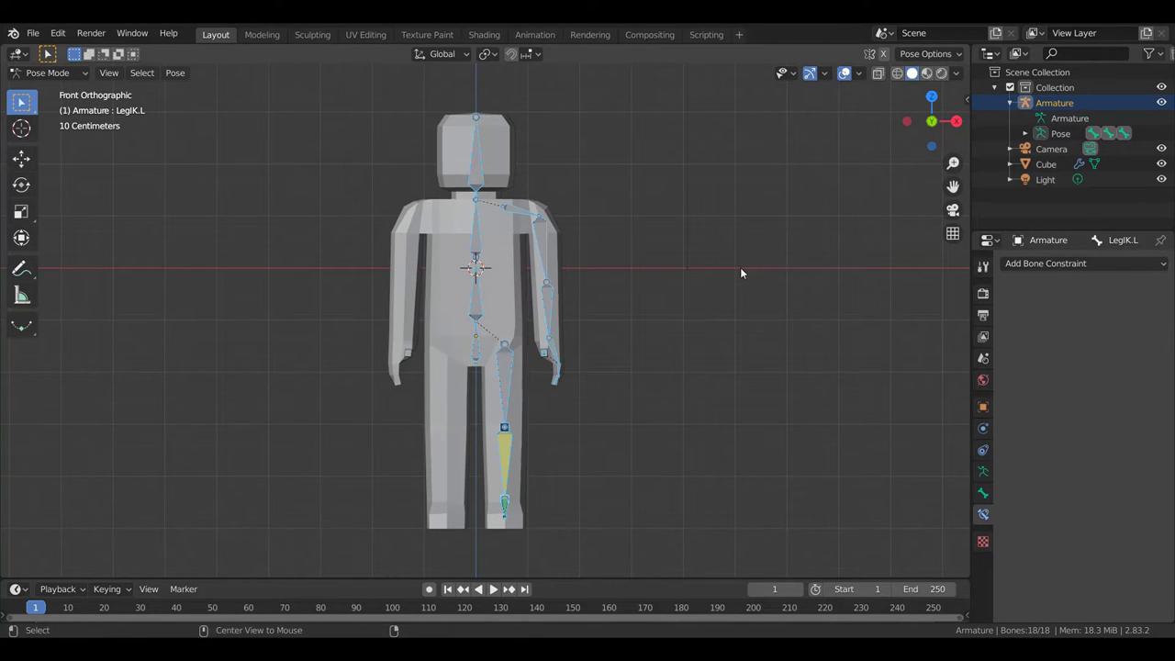
key(Tab)
Select the left limb bones and change the transform pivot point
key(shift+z)
drag(698, 556, 494, 166)
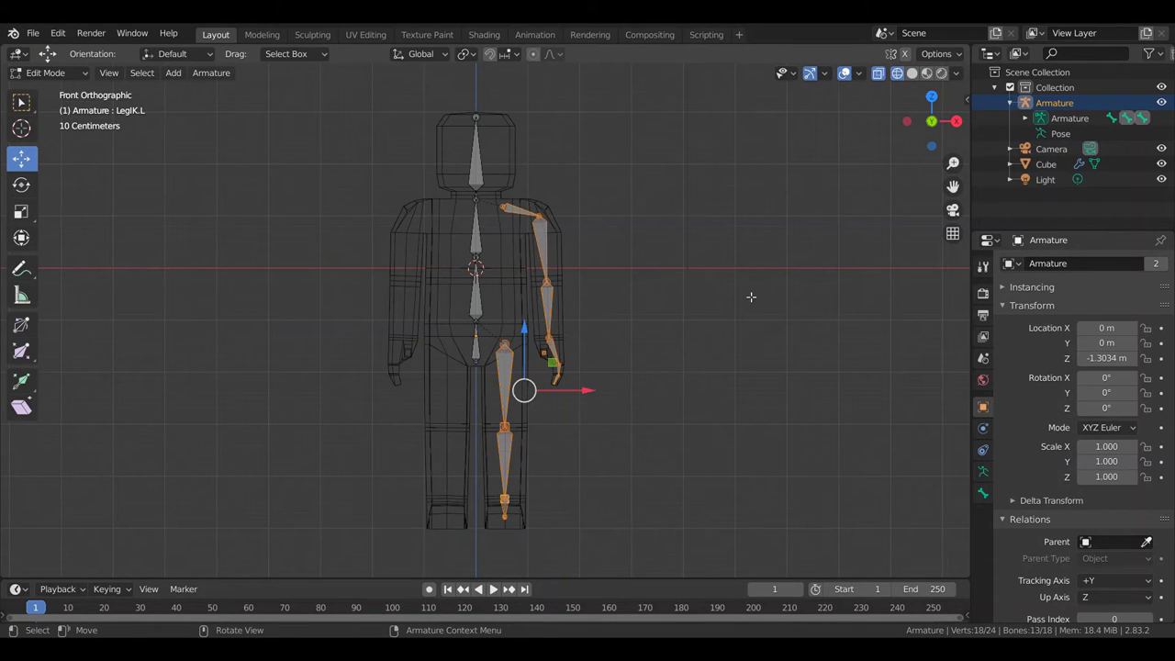
key(Home)
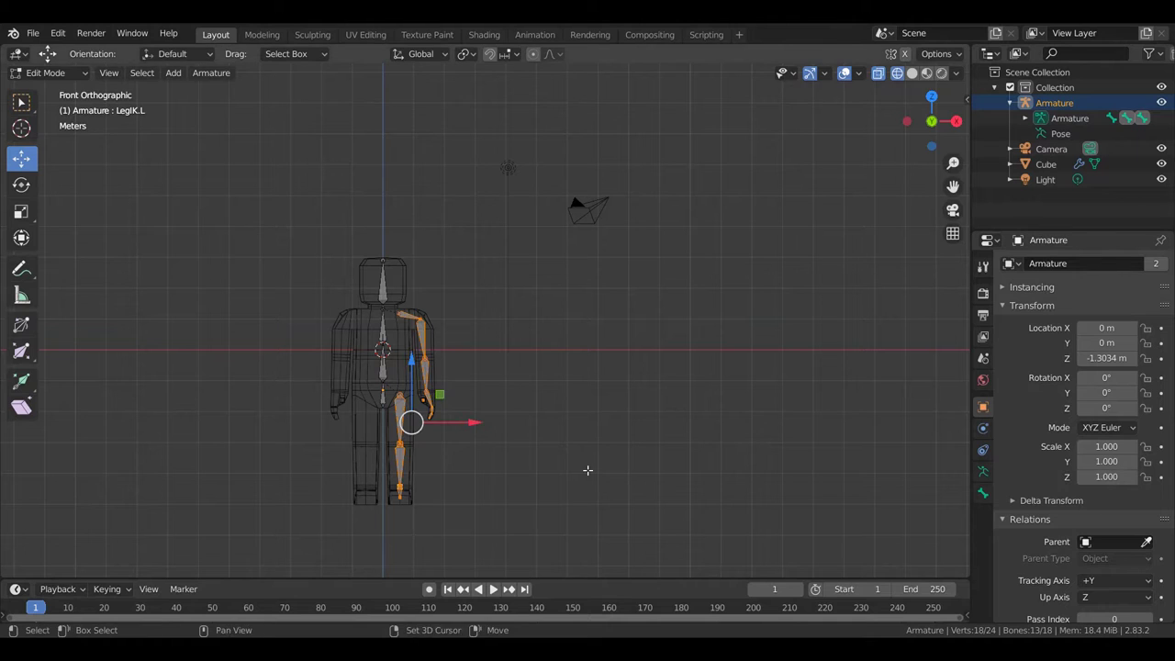
key(shift+d)
key(s)
key(x)
key(Escape)
key(ctrl+z)
key(ctrl+z)
key(ctrl+z)
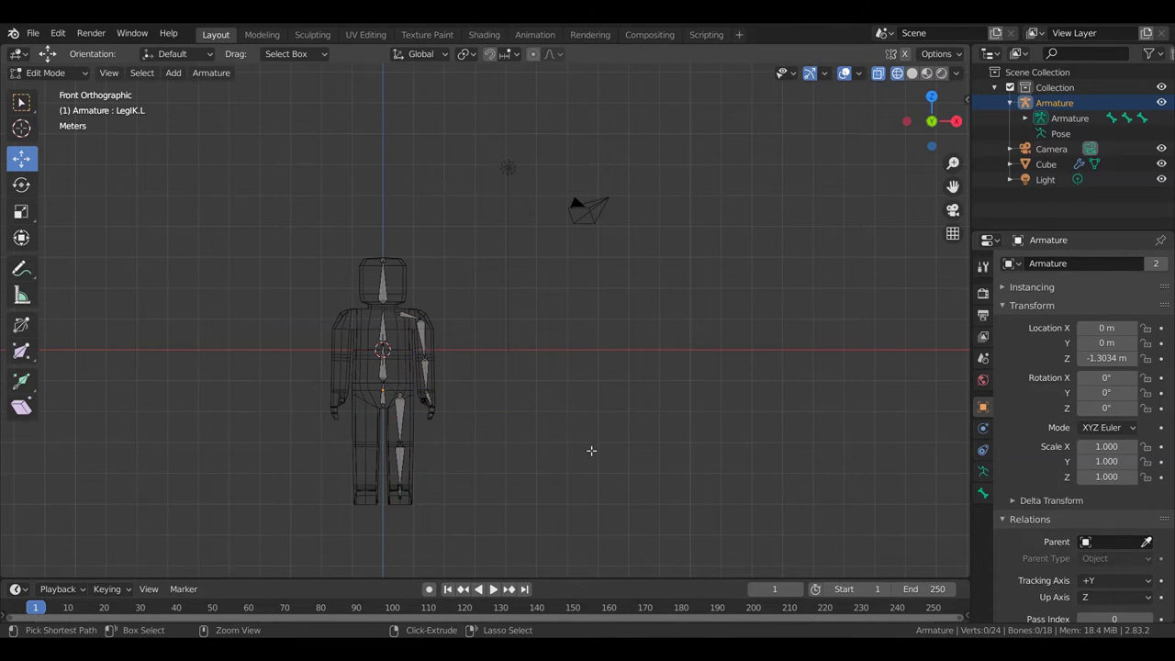
key(period)
click(510, 316)
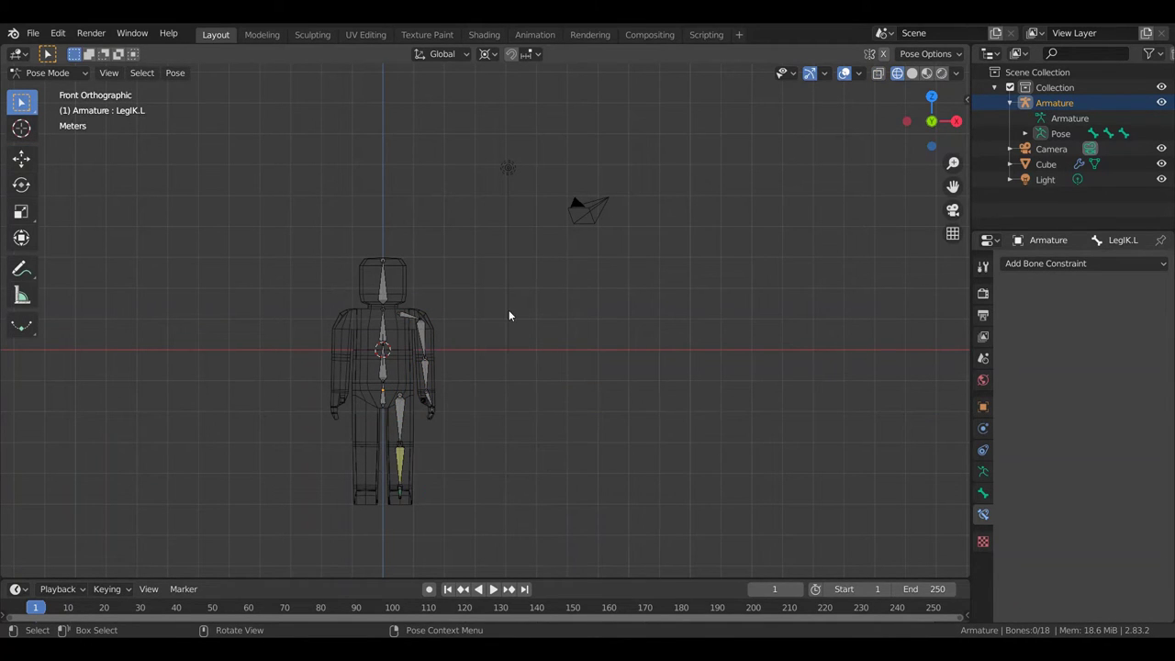
Duplicate the left arm and leg bones in place and mirror them with X scale -1
drag(554, 312, 391, 523)
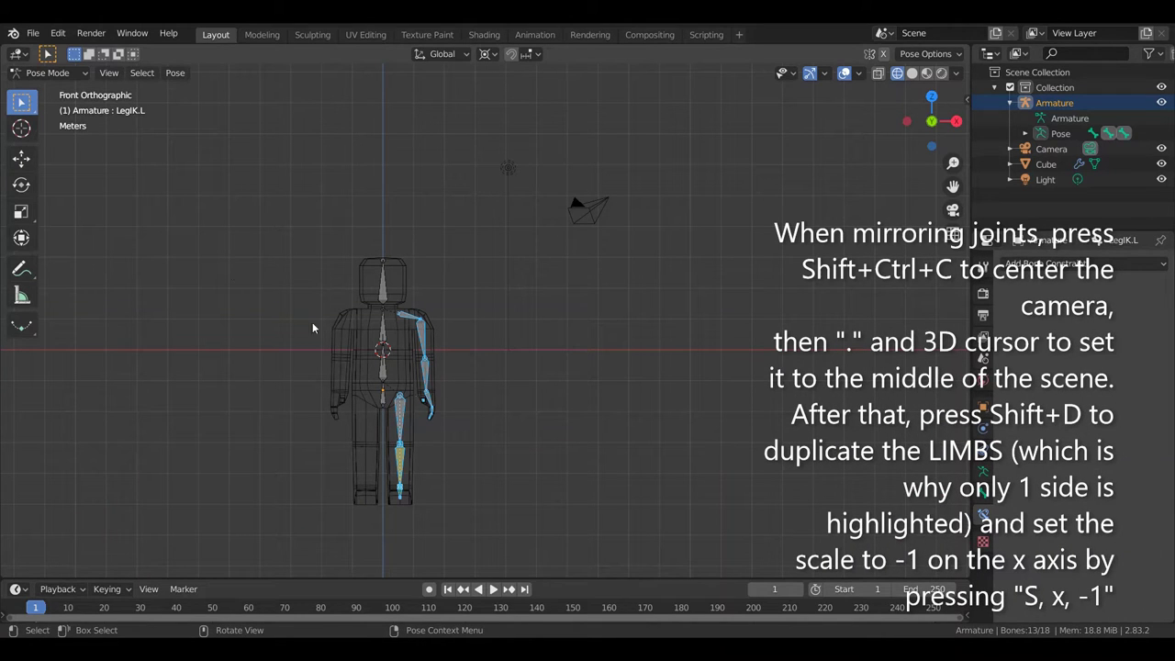
key(Tab)
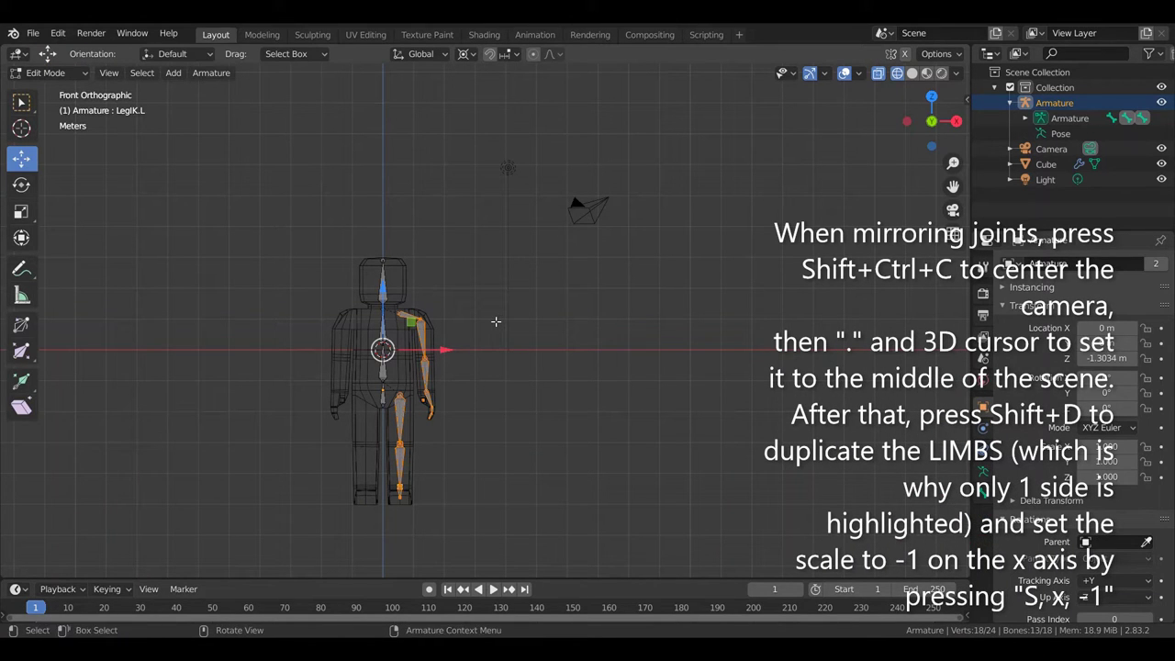
key(shift+d)
right_click(526, 313)
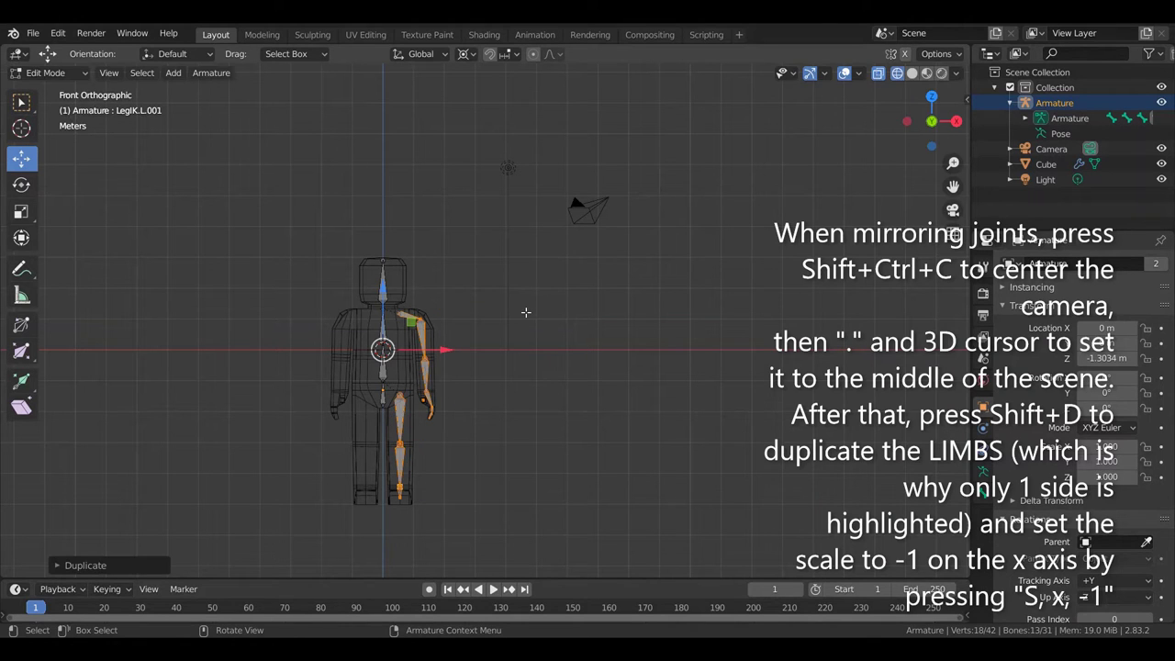
key(s)
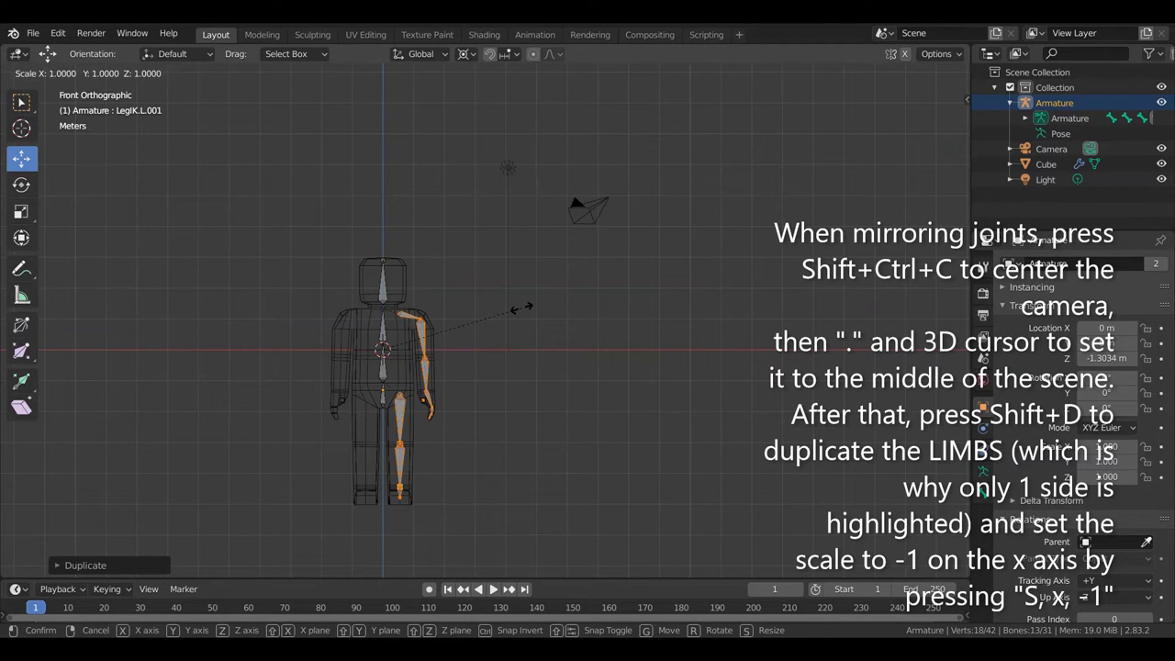
key(x)
key(Return)
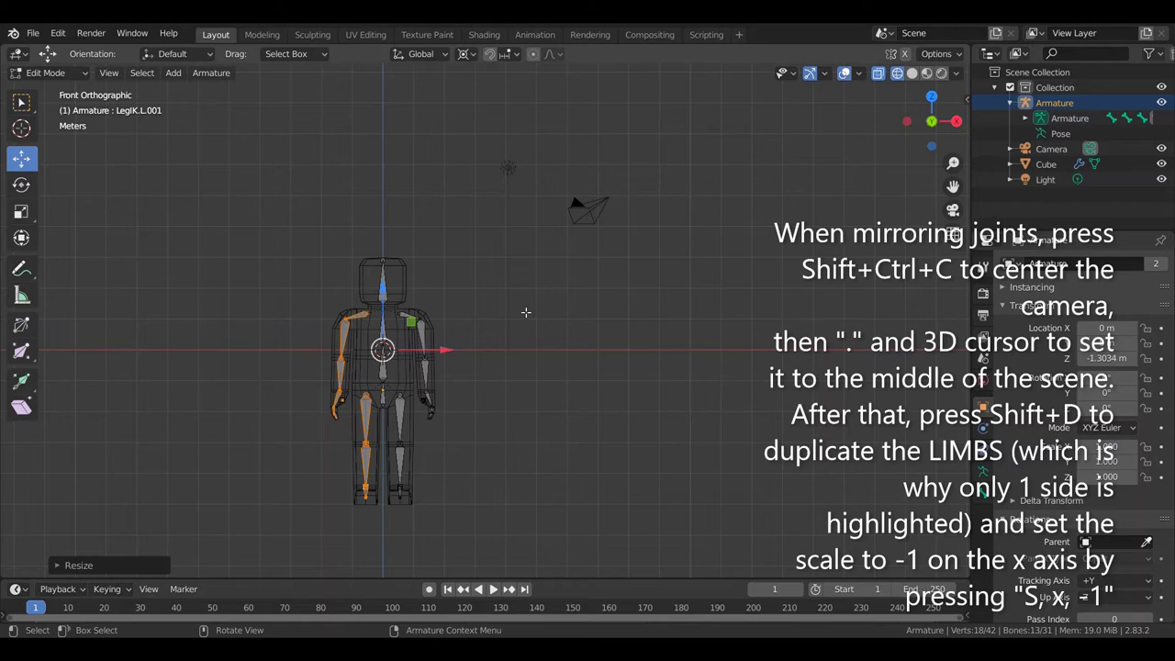
Select only the newly mirrored arm and leg bones
click(507, 505)
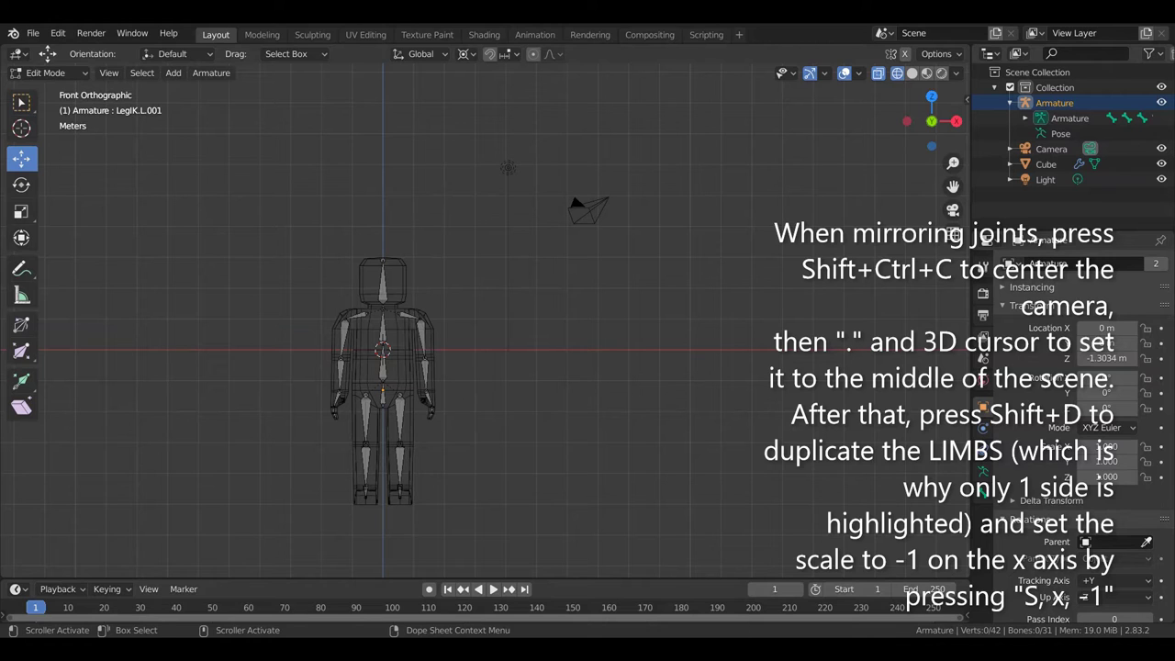
drag(264, 275, 379, 527)
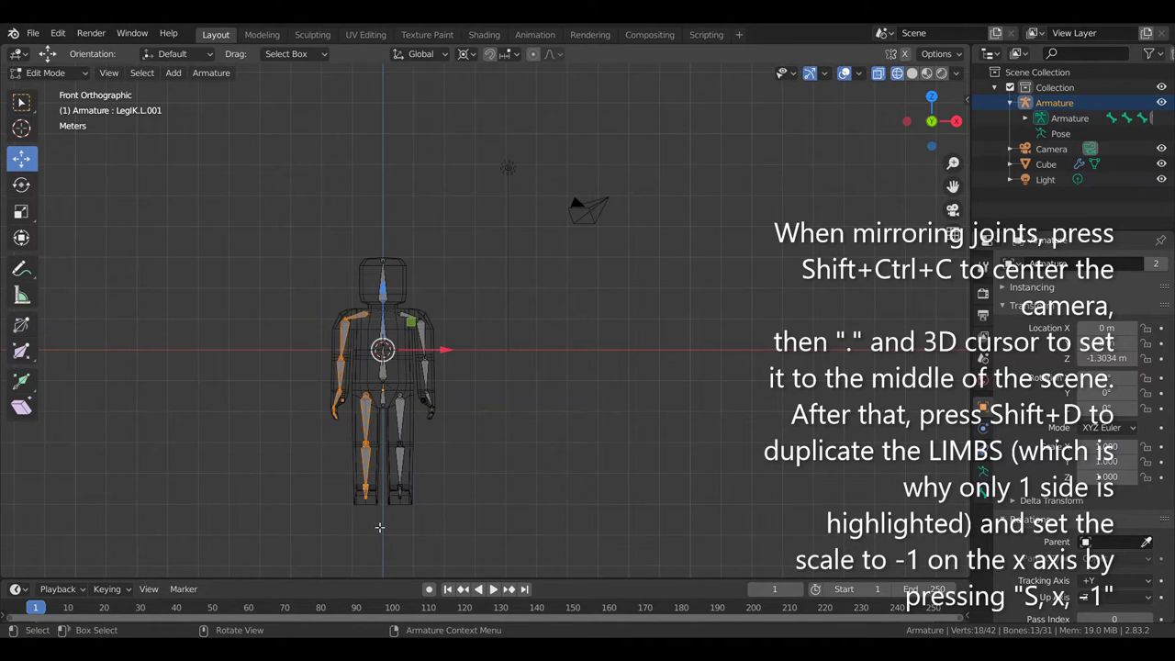
click(211, 73)
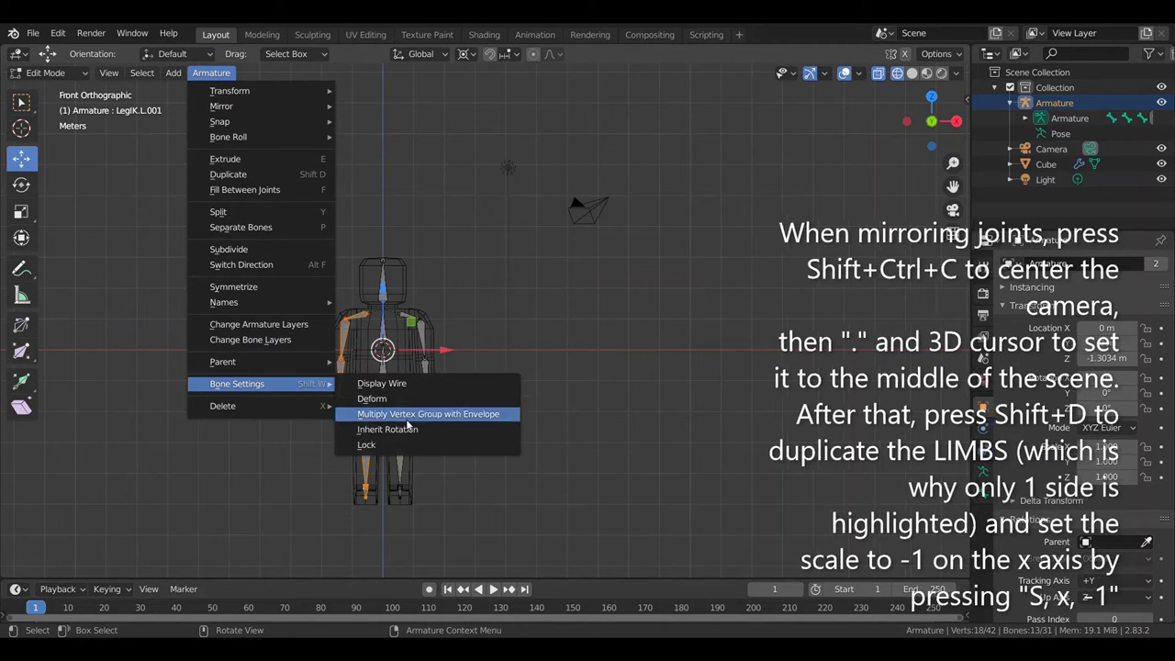
mouse_move(239, 302)
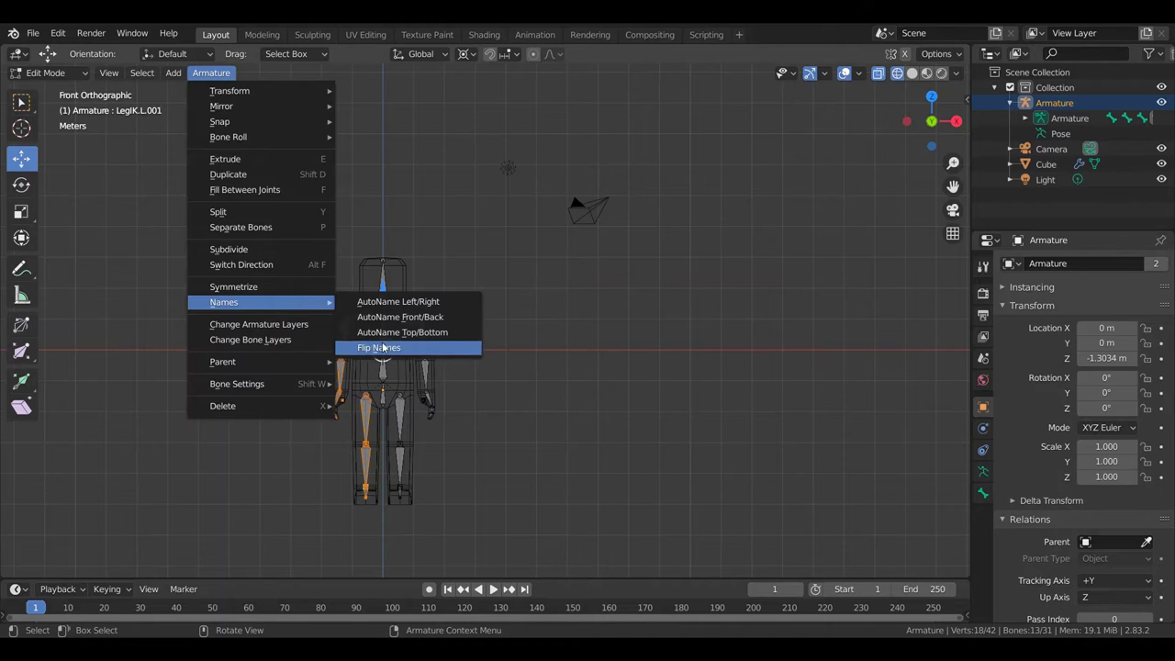
Flip the mirrored bones' names and rename LegIK.R.001 to LegIK.R
click(384, 346)
click(982, 493)
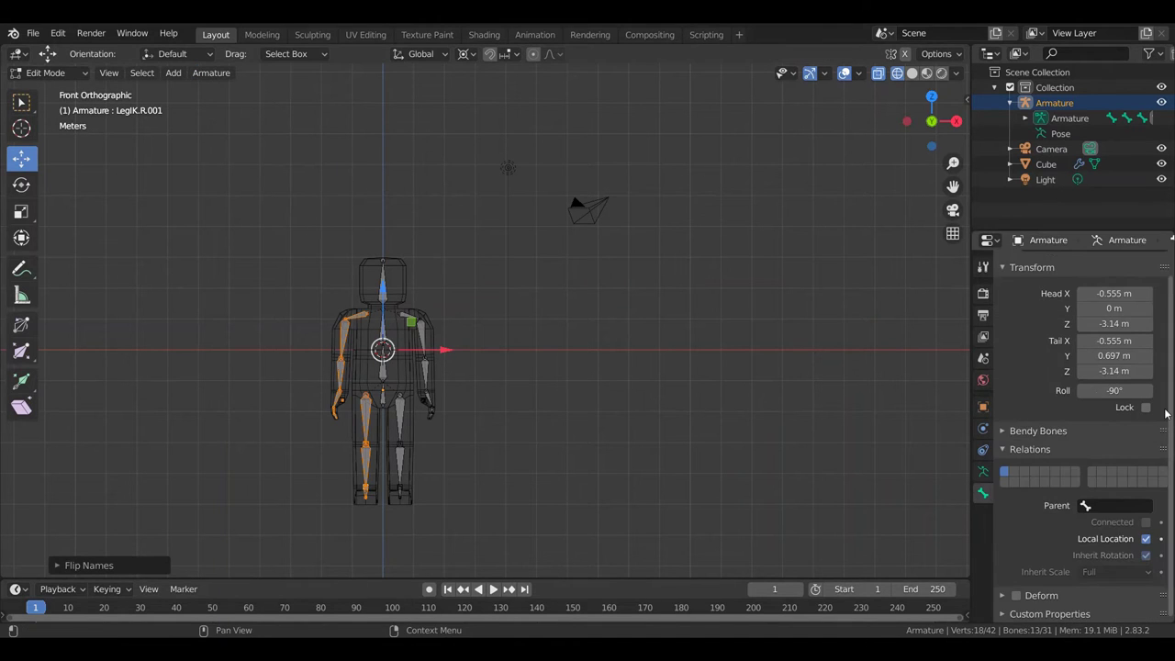
scroll(1106, 367, up, 2)
scroll(1106, 367, up, 1)
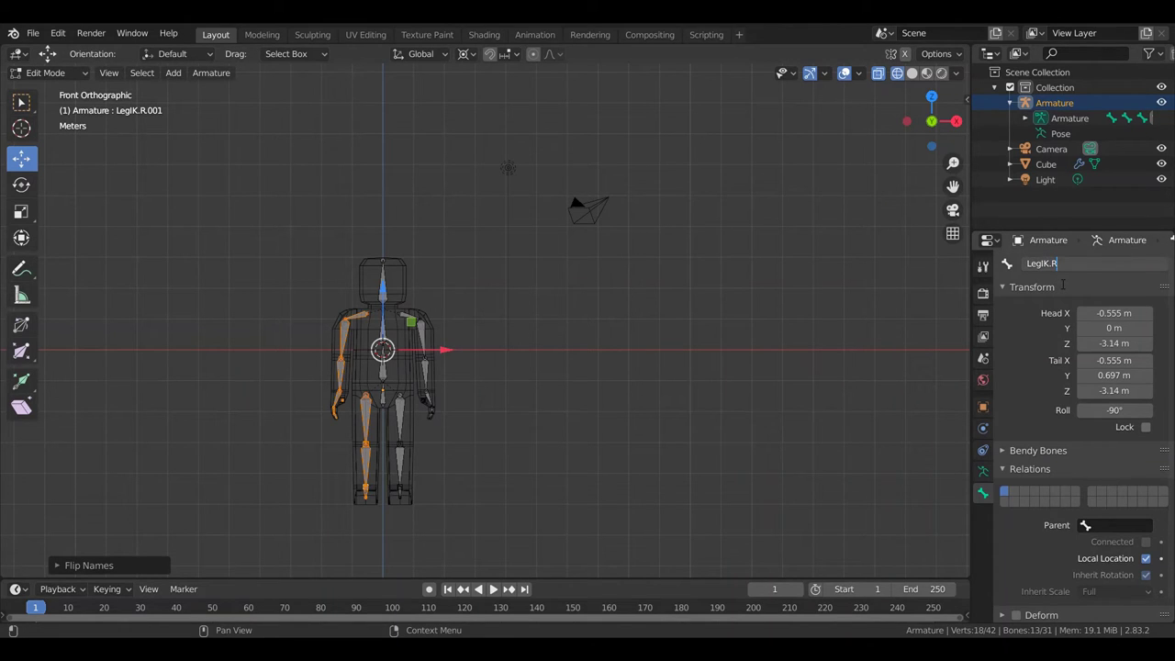
key(Return)
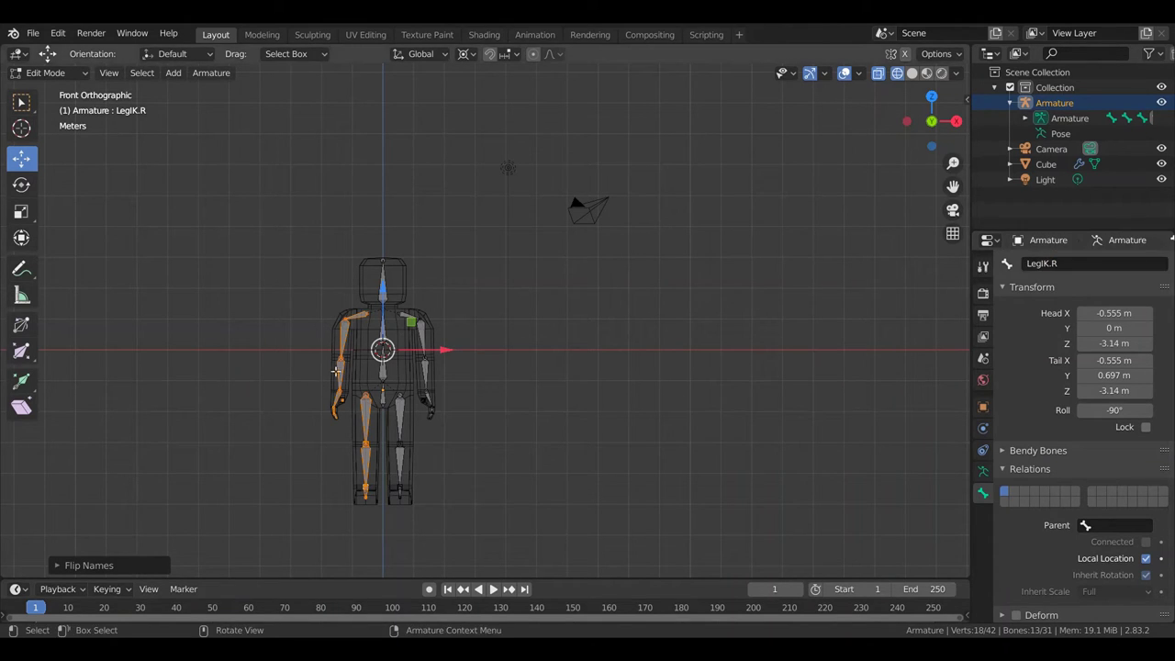
Rename the mirrored shoulder bone to Shoulder.R
scroll(312, 385, up, 3)
scroll(241, 404, up, 3)
shift+middle_drag(240, 403, 551, 358)
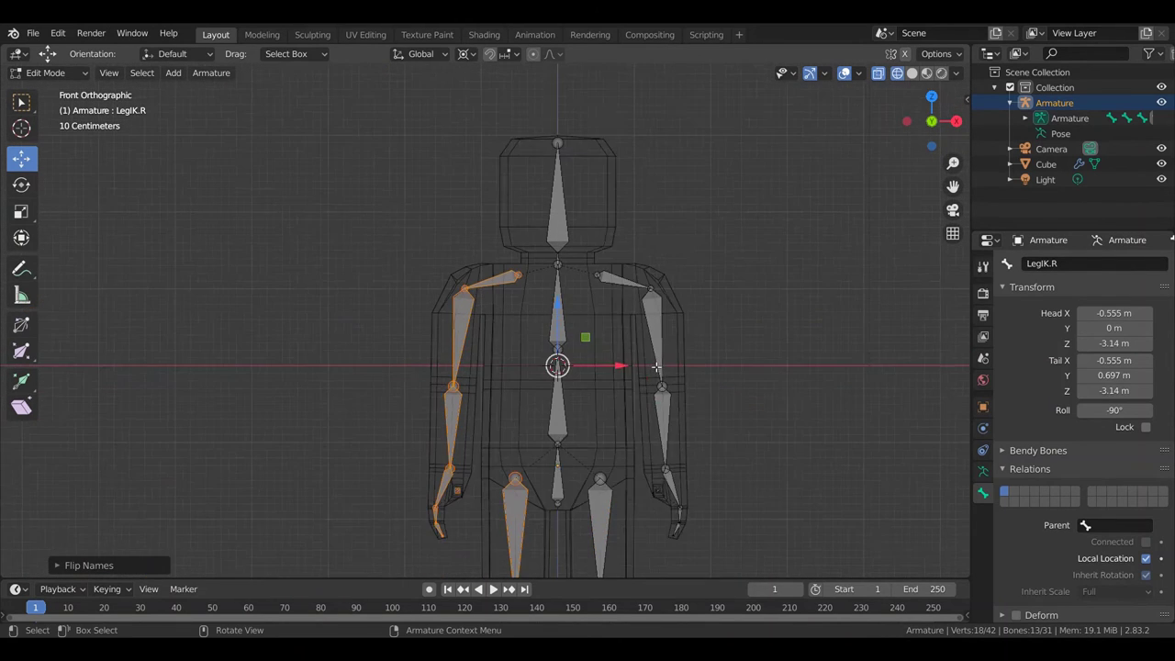
scroll(551, 358, up, 1)
key(alt+a)
click(509, 271)
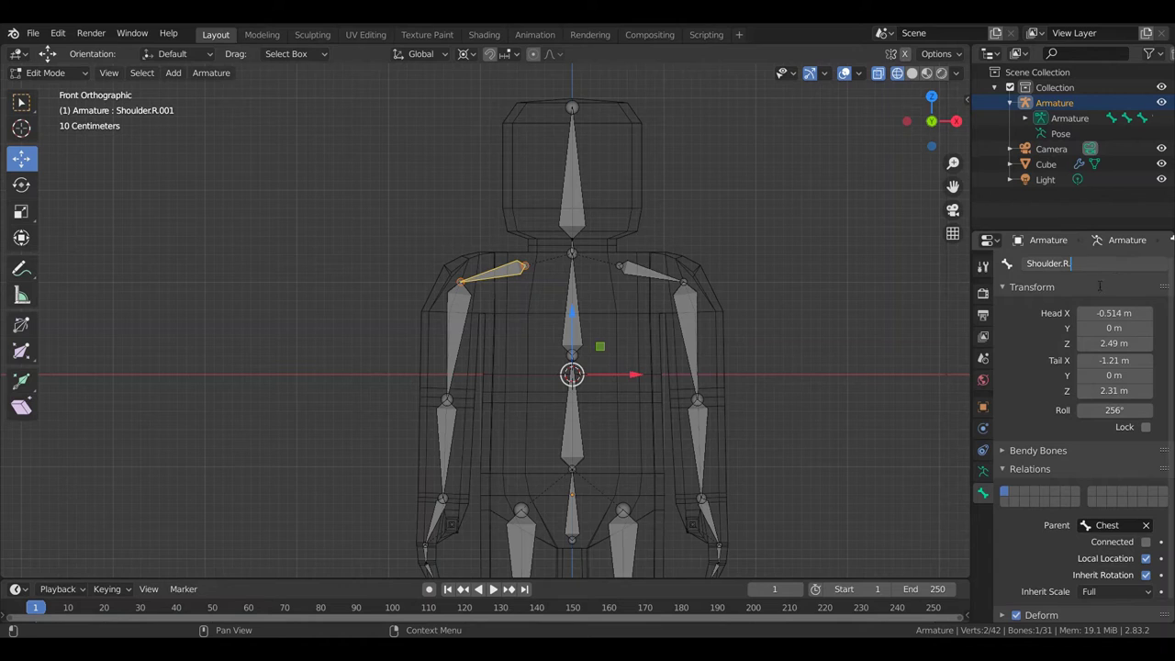
key(Return)
Rename the mirrored upper-arm and forearm bones to Bicep.R and Forearm.R
click(459, 315)
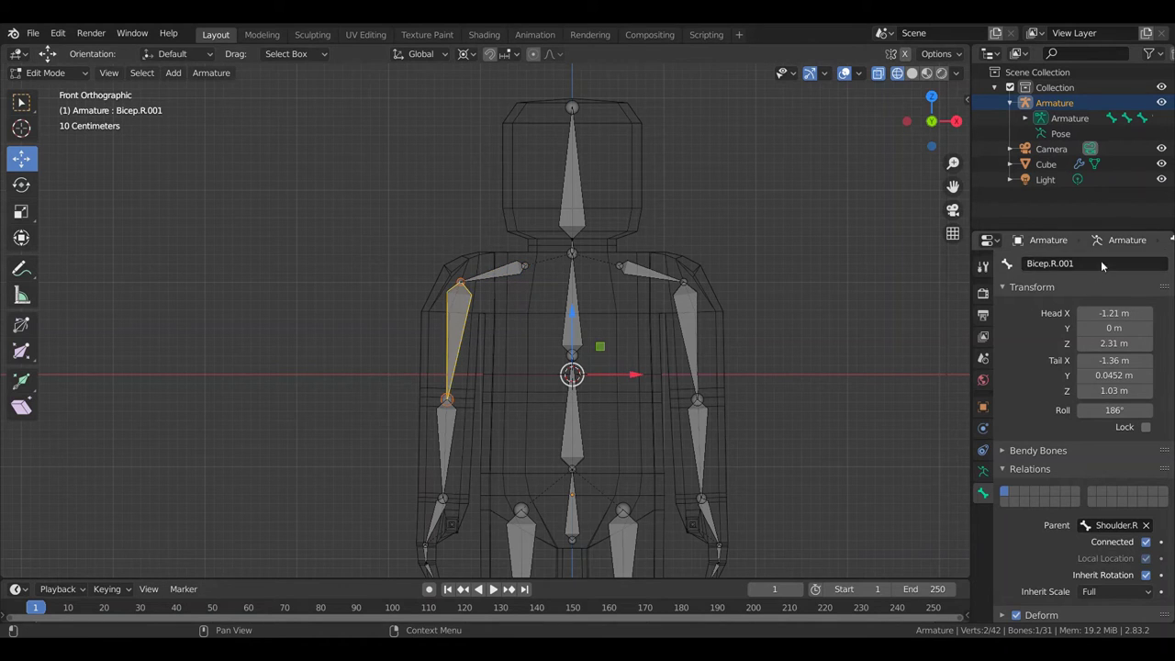
key(Return)
click(449, 445)
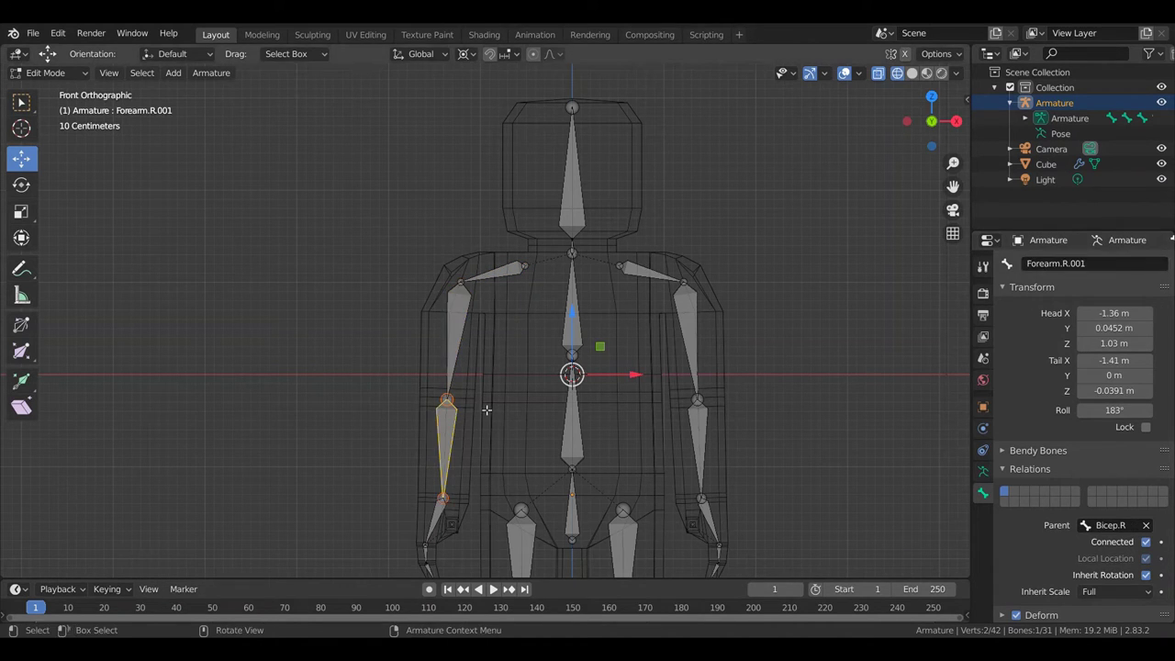
click(1115, 268)
key(Return)
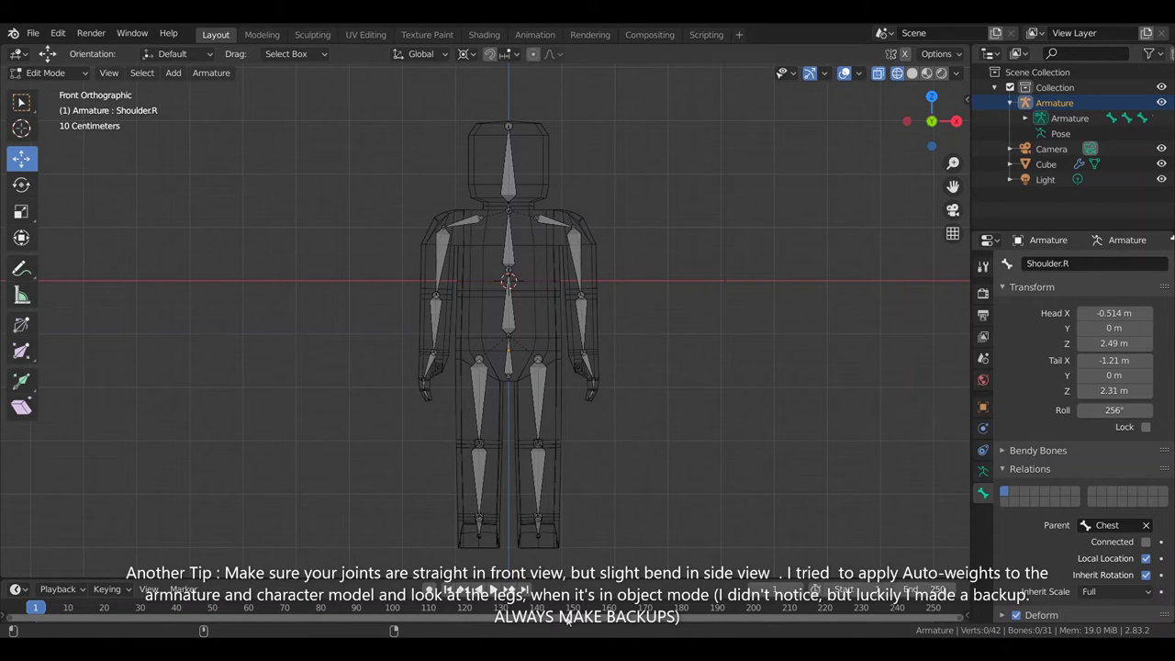
Save the file and select all bones in the armature's edit mode
click(32, 34)
click(55, 136)
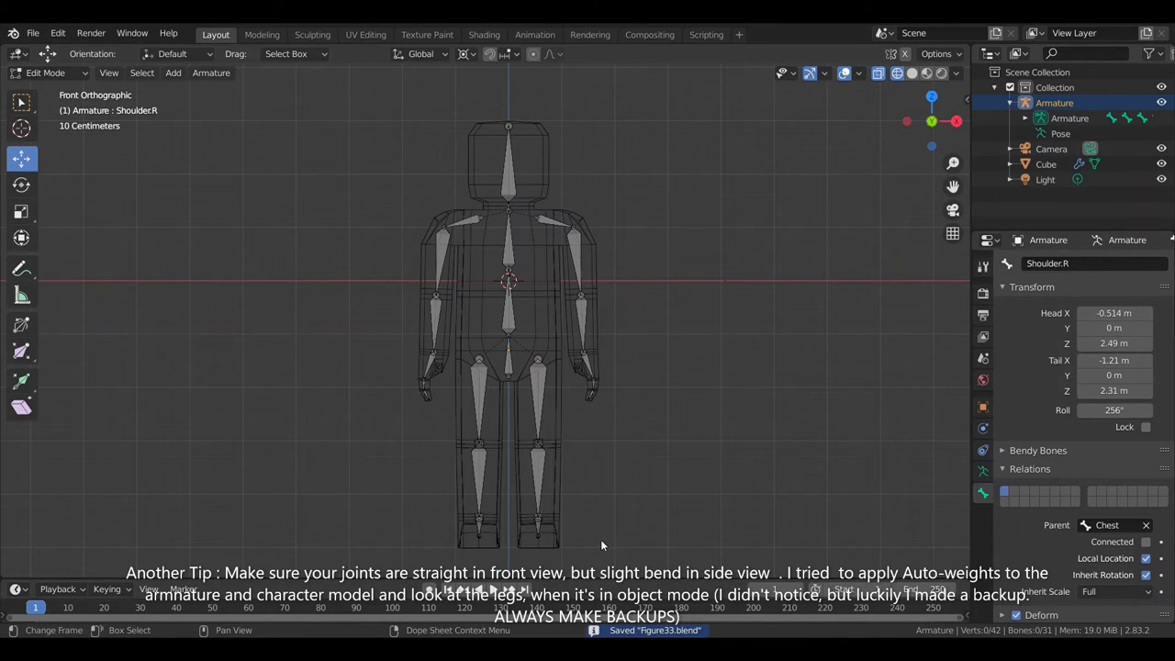
key(ctrl+Tab)
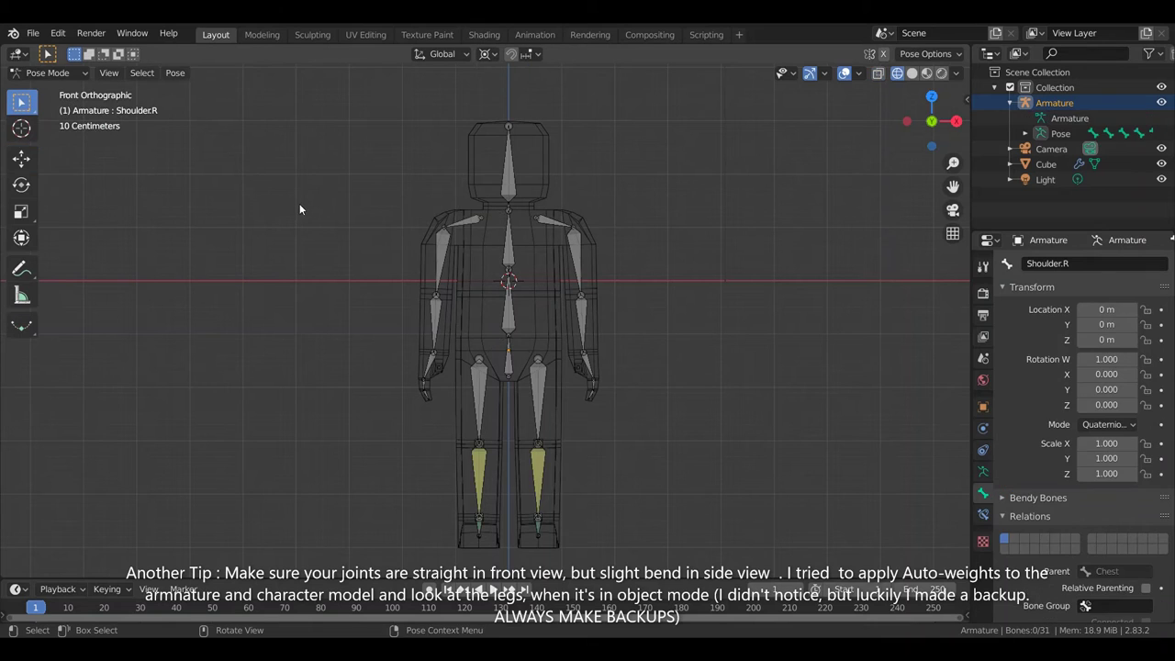
key(a)
click(51, 72)
click(55, 104)
Recalculate the bones' roll to View Axis and save again
key(ctrl+n)
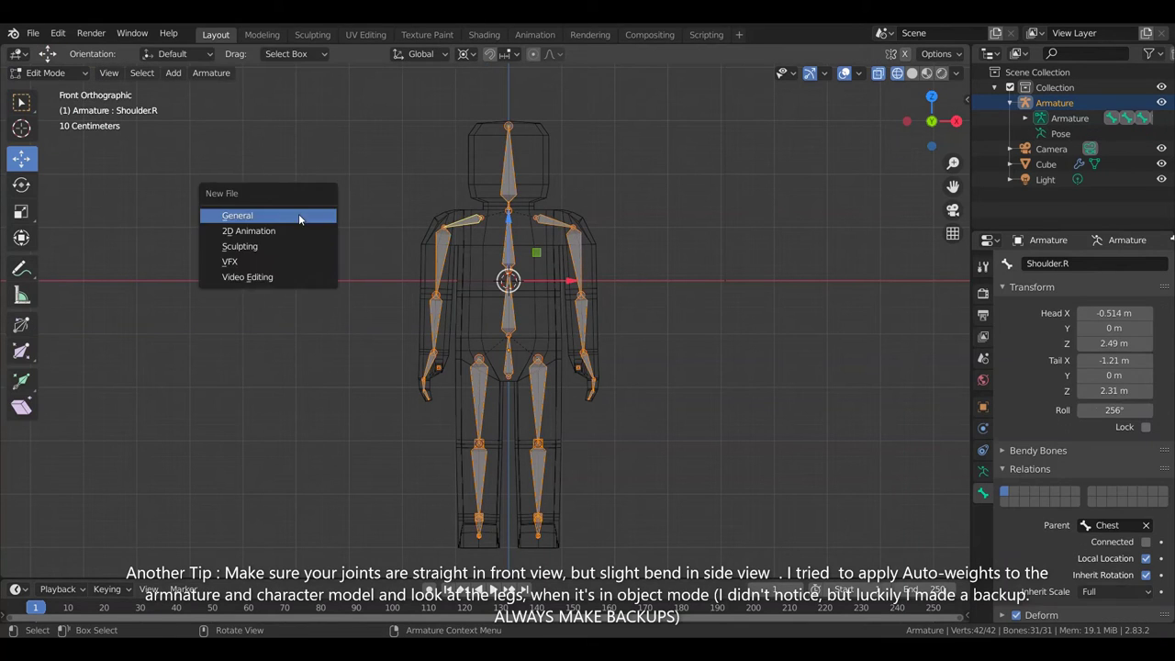
key(shift+n)
click(404, 189)
click(32, 33)
click(55, 136)
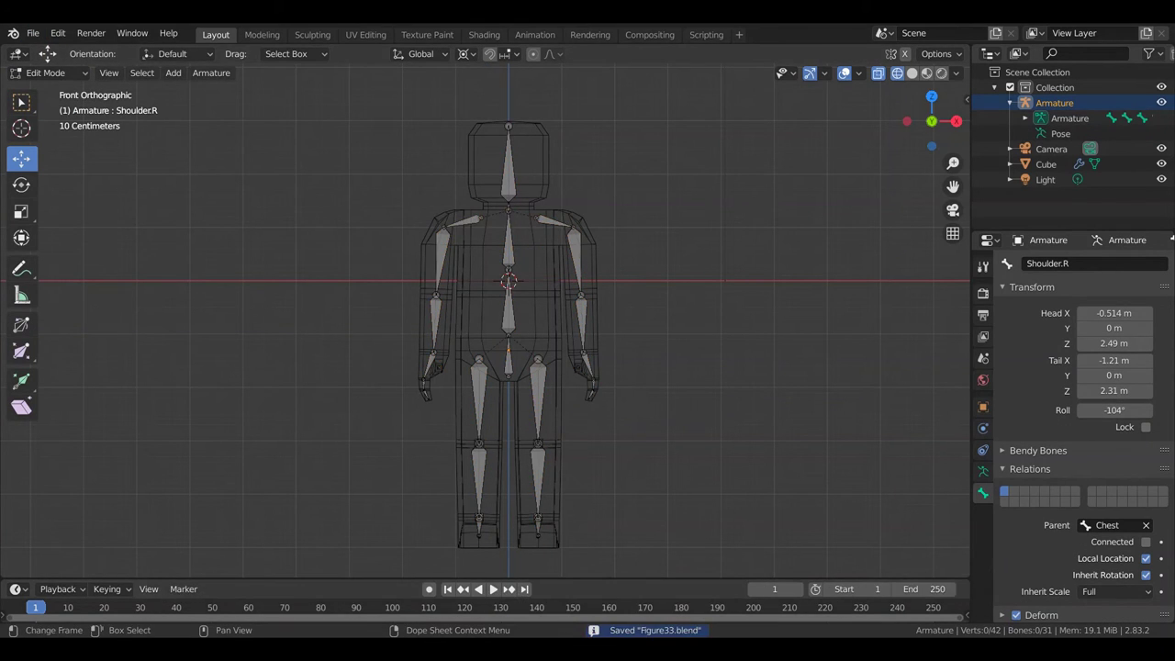
Try parenting the character mesh to the armature, then undo it
key(Tab)
click(536, 196)
click(536, 160)
click(510, 312)
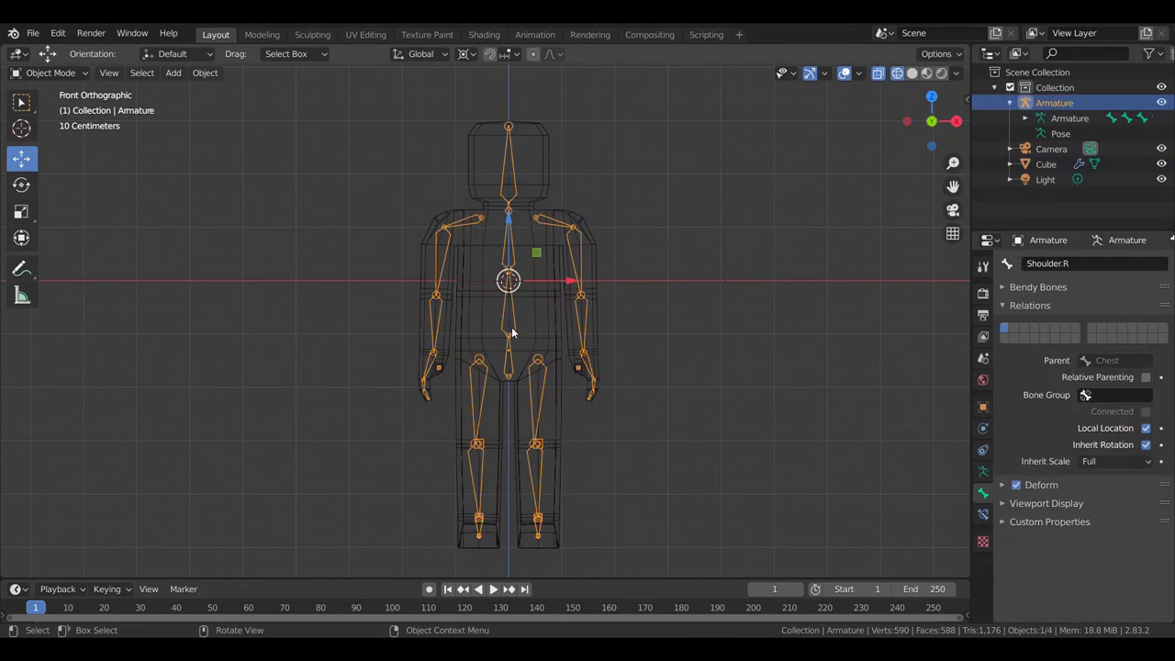
shift+click(514, 323)
key(ctrl+p)
click(642, 312)
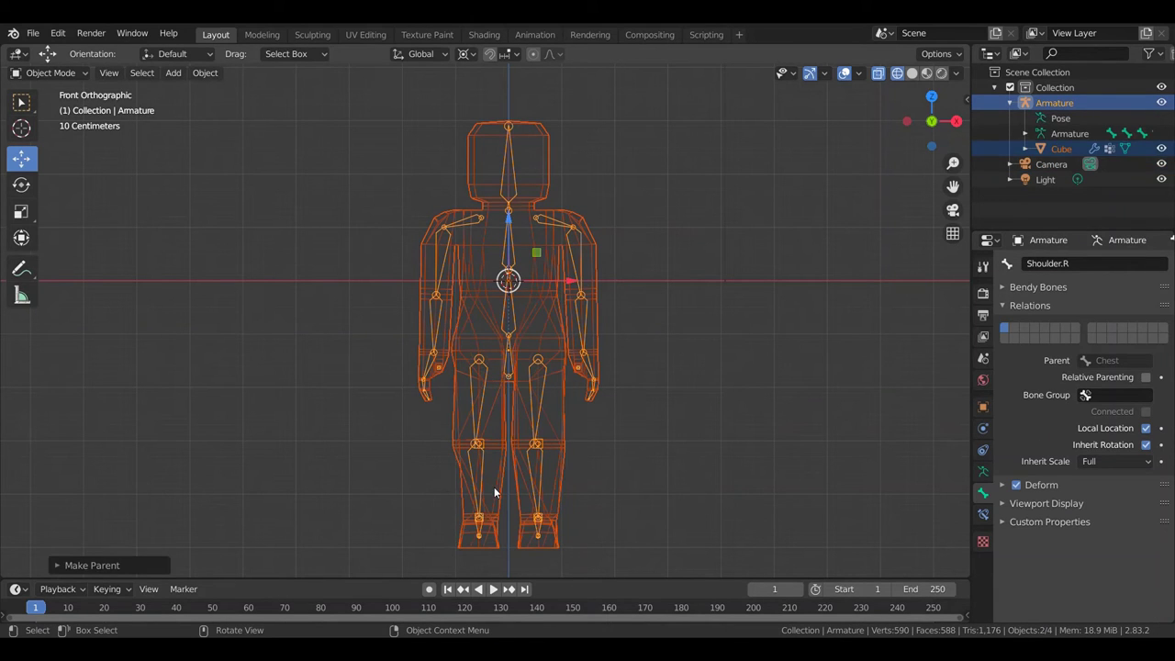
key(ctrl+z)
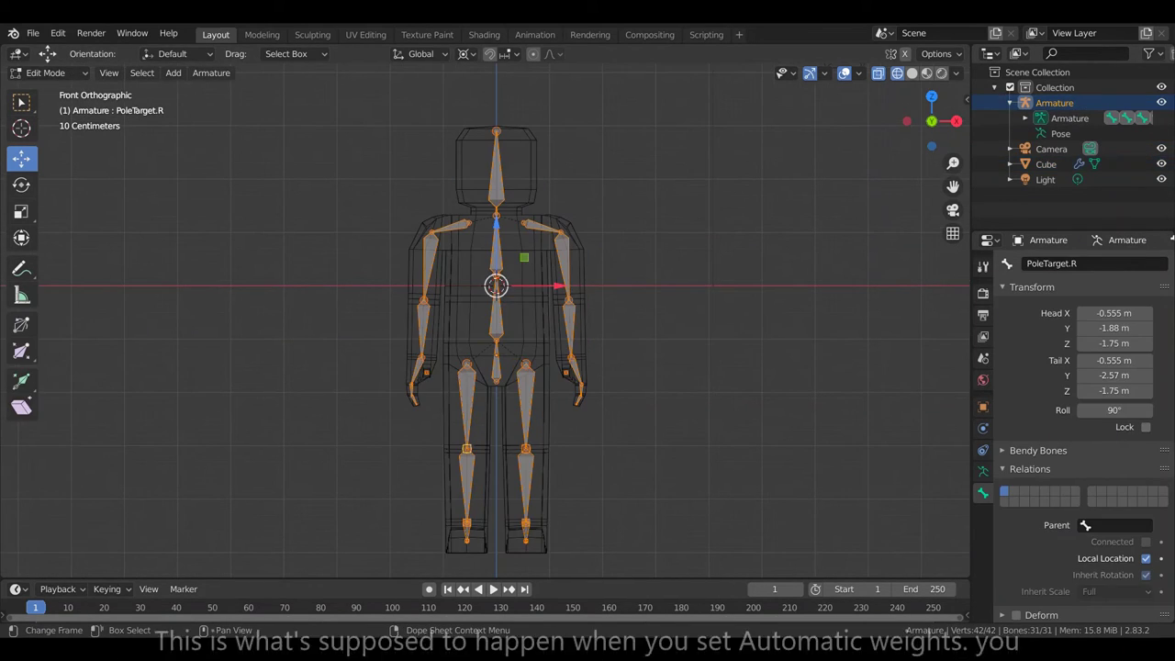
Recalculate the roll of the armature's bones
key(ctrl+n)
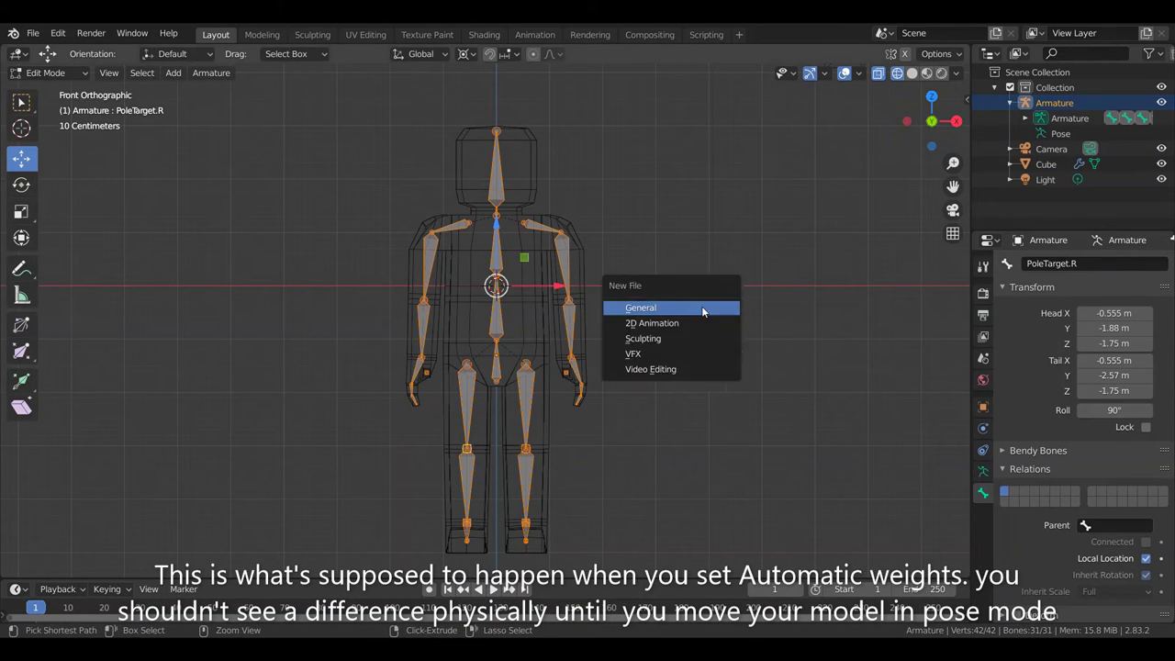
key(Escape)
key(ctrl+m)
key(x)
key(ctrl+n)
key(Escape)
key(ctrl+n)
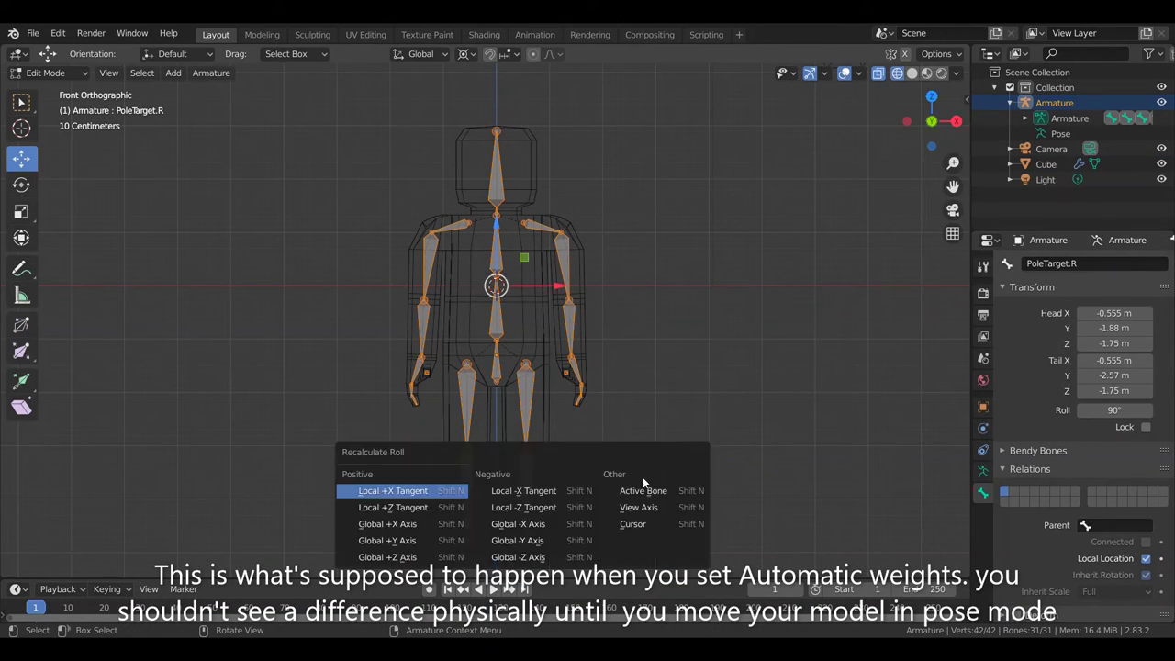
key(Escape)
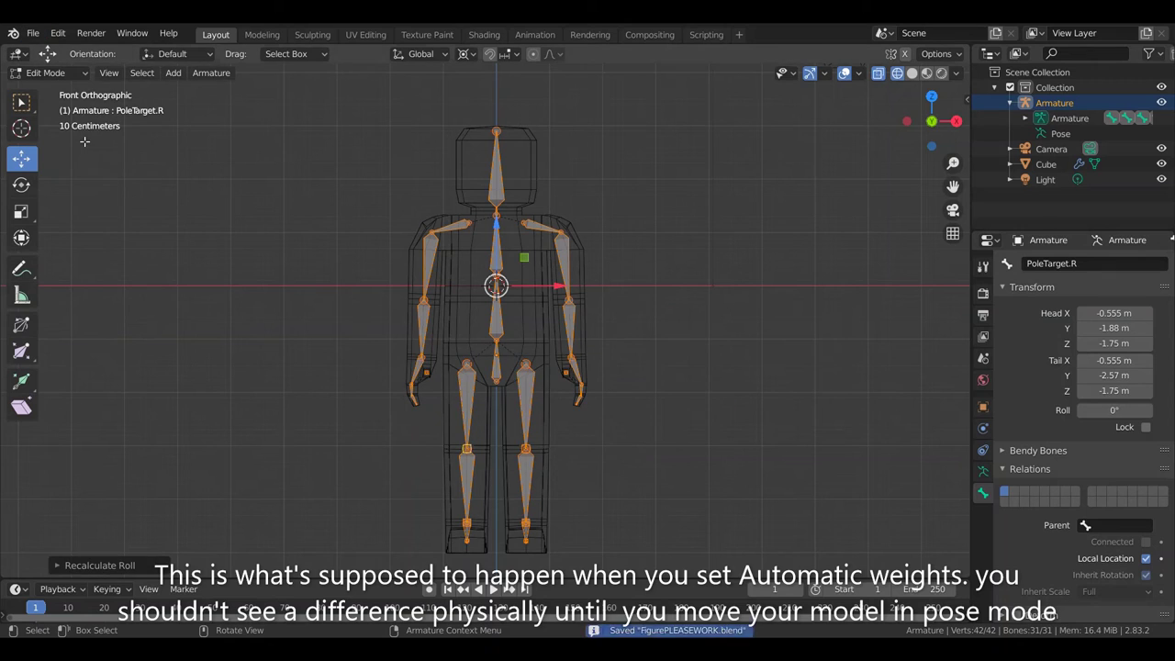
In Object Mode, parent the Cube mesh to the Armature with automatic weights
key(Tab)
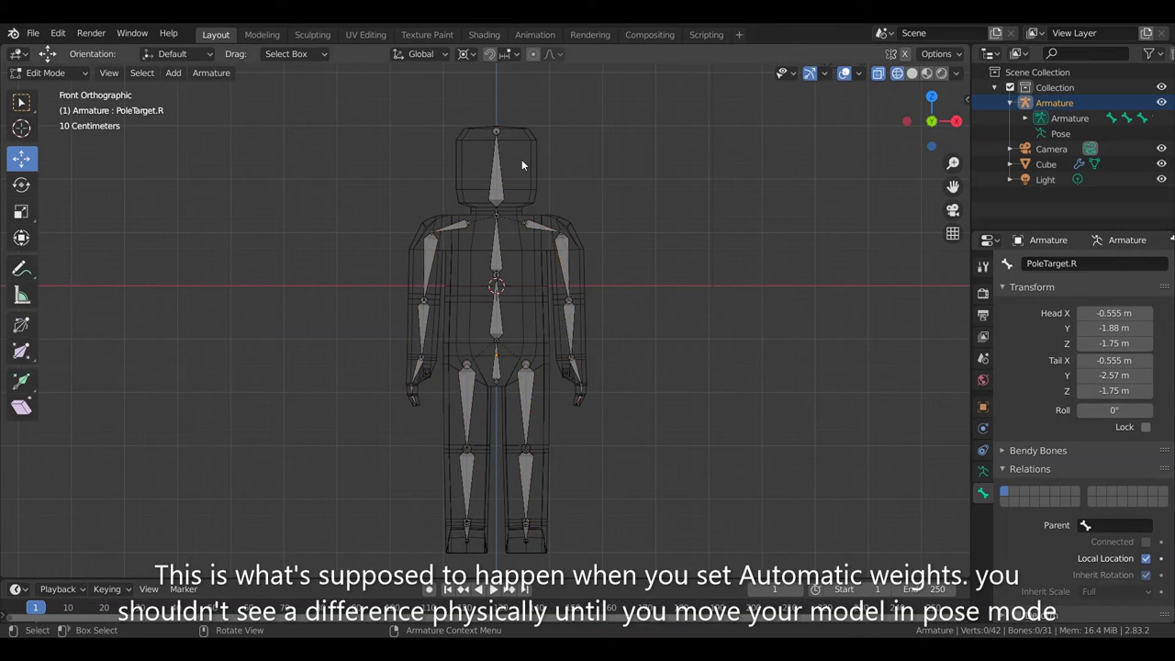
click(585, 316)
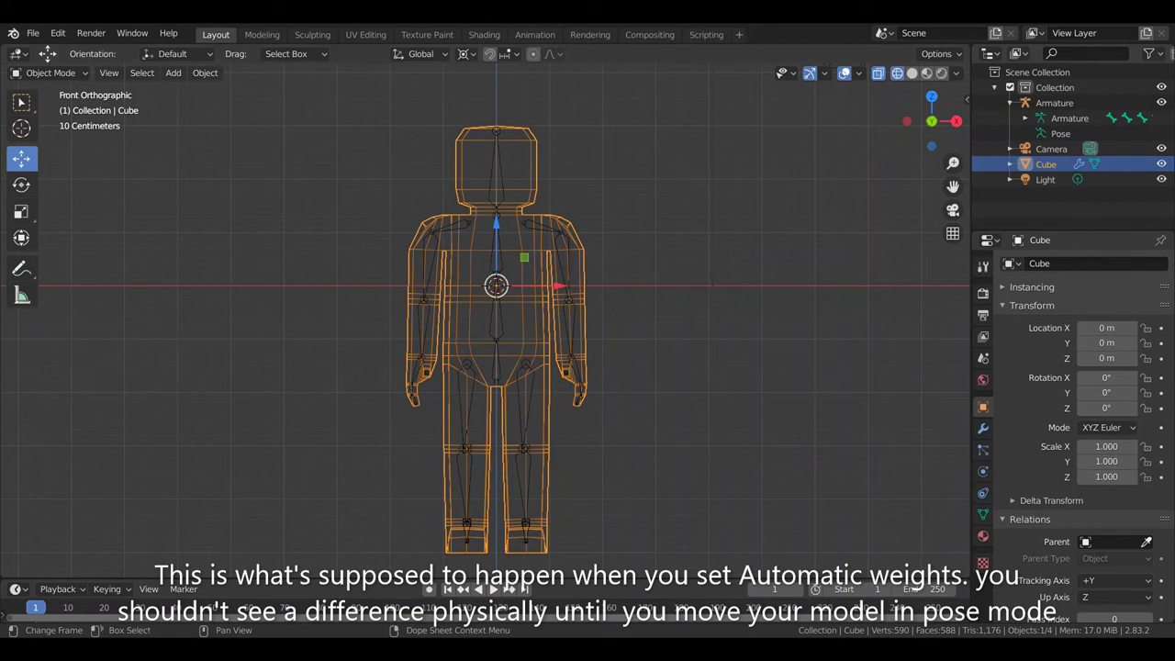
shift+click(592, 422)
key(ctrl+p)
click(496, 468)
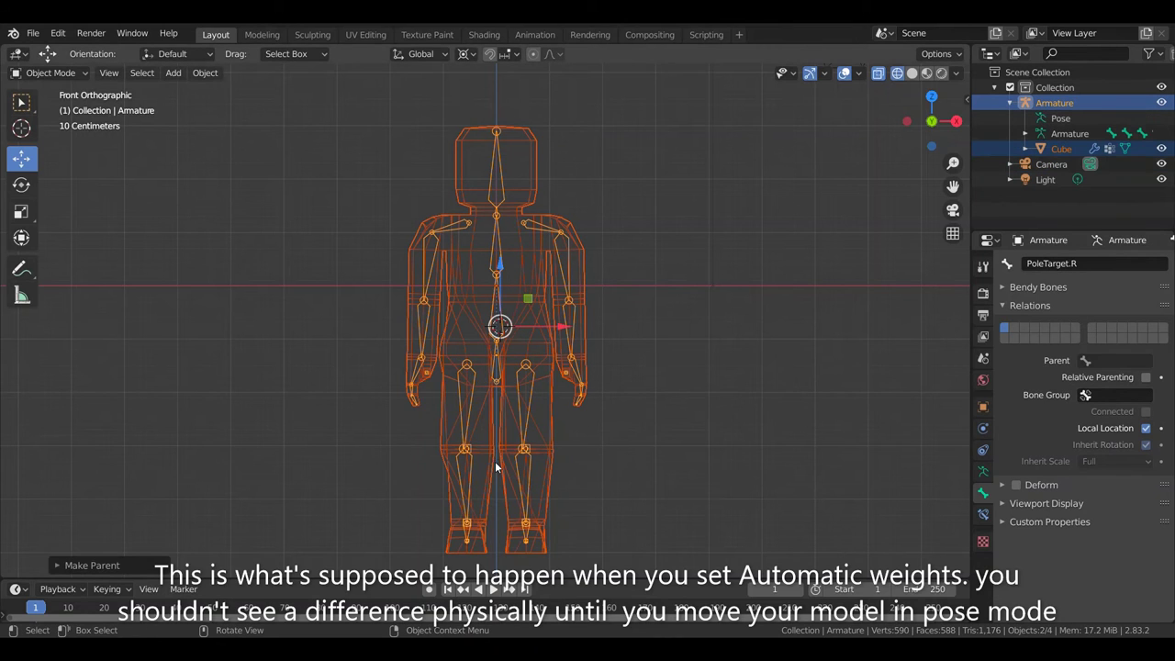
Switch the viewport shading to Solid
key(z)
click(857, 383)
key(z)
click(667, 381)
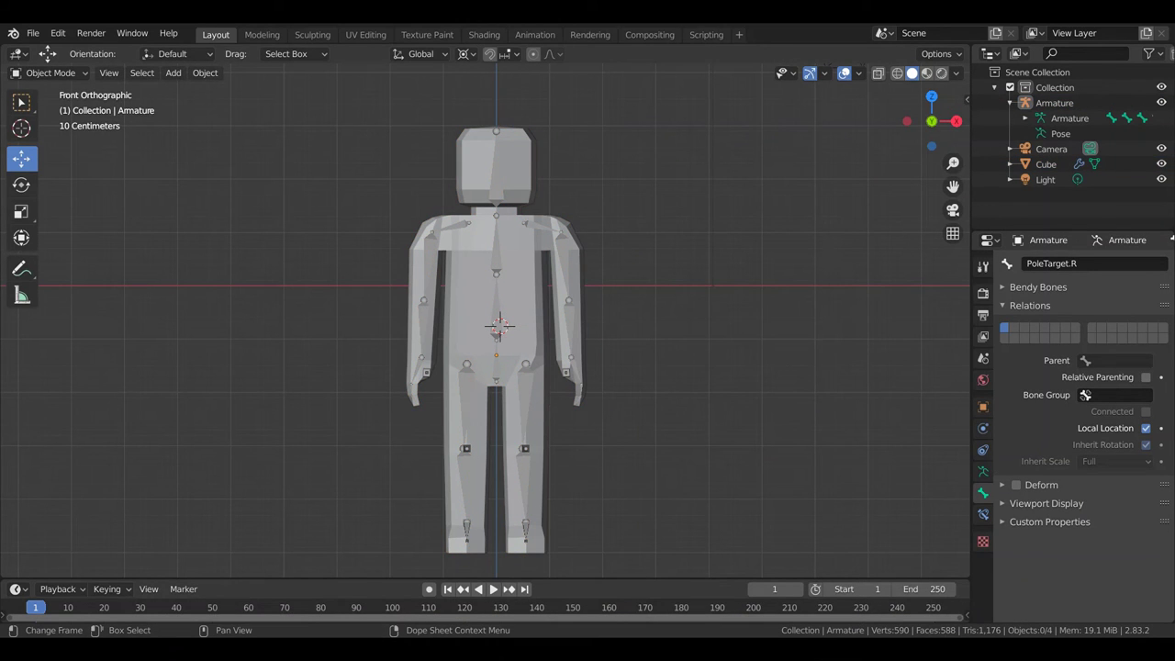
Select the mesh and armature and apply parenting again
click(493, 174)
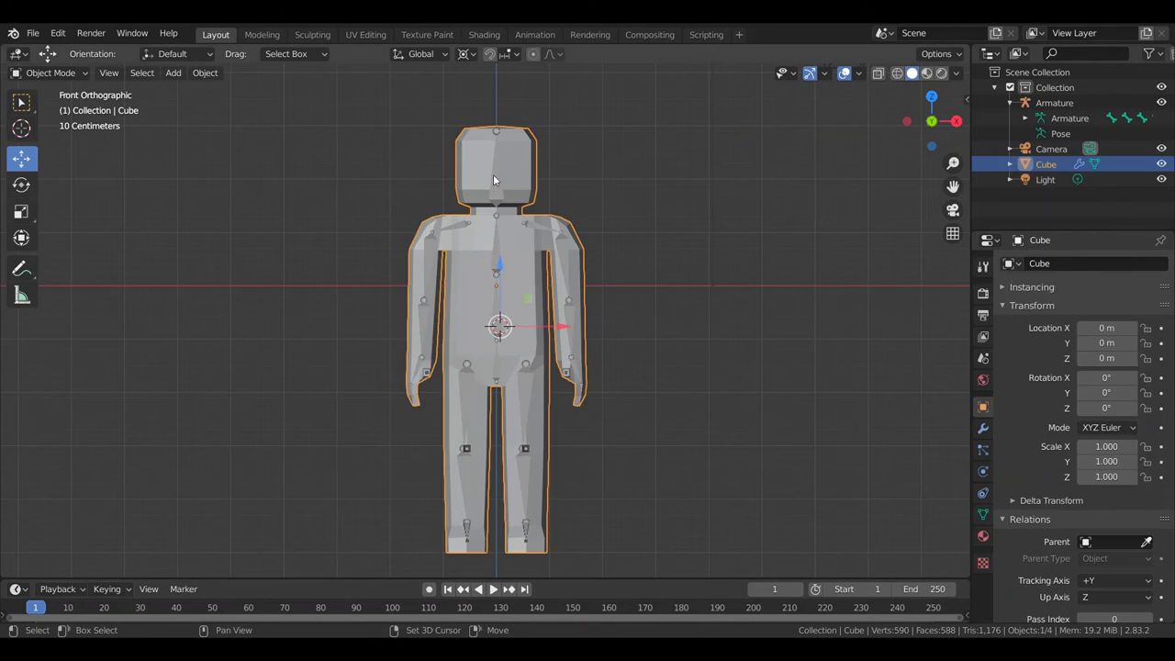
shift+click(492, 179)
key(ctrl+p)
shift+click(514, 312)
key(ctrl+p)
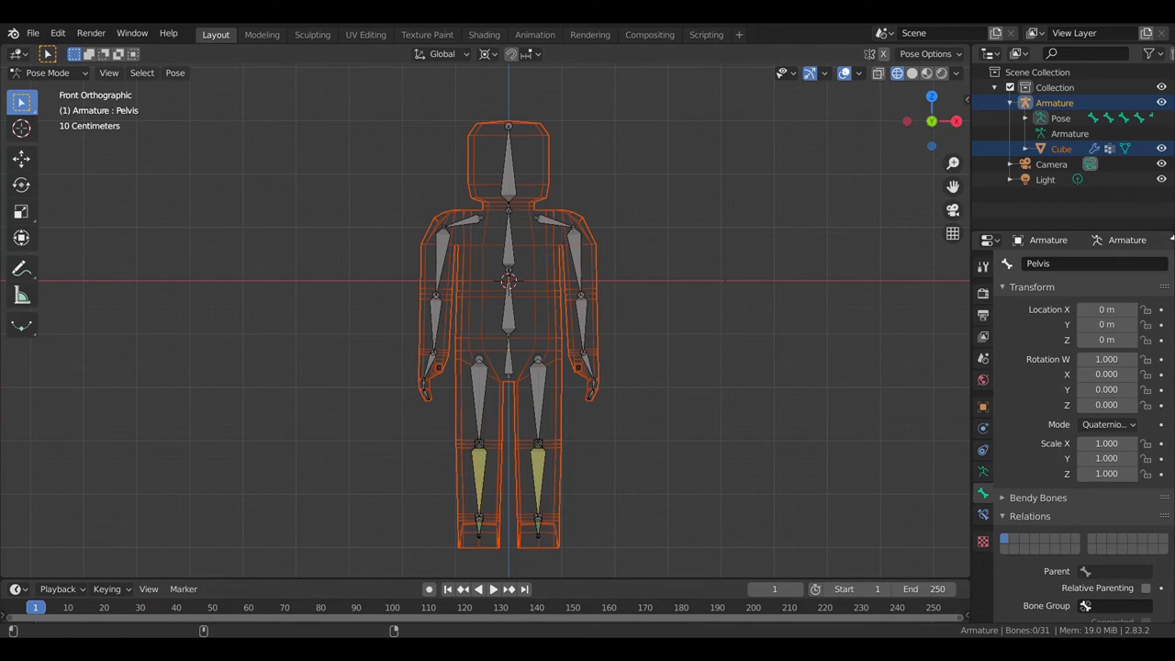
Lower the Pelvis bone in side view to check the legs bend, then save a backup copy
key(g)
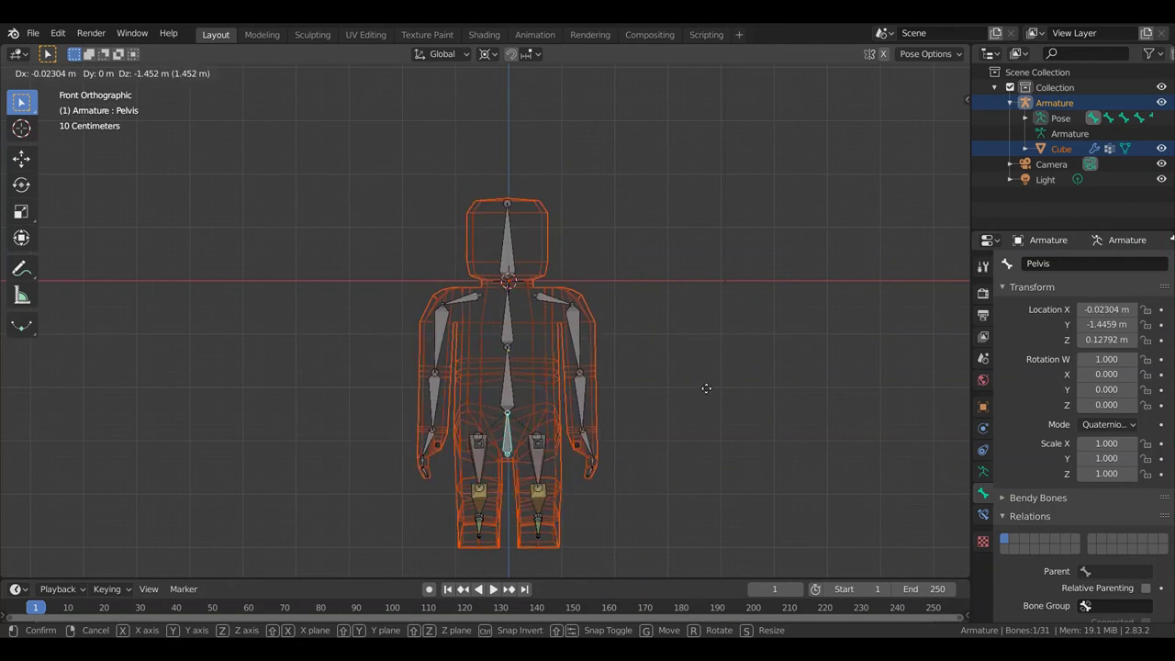
key(Escape)
key(KP_3)
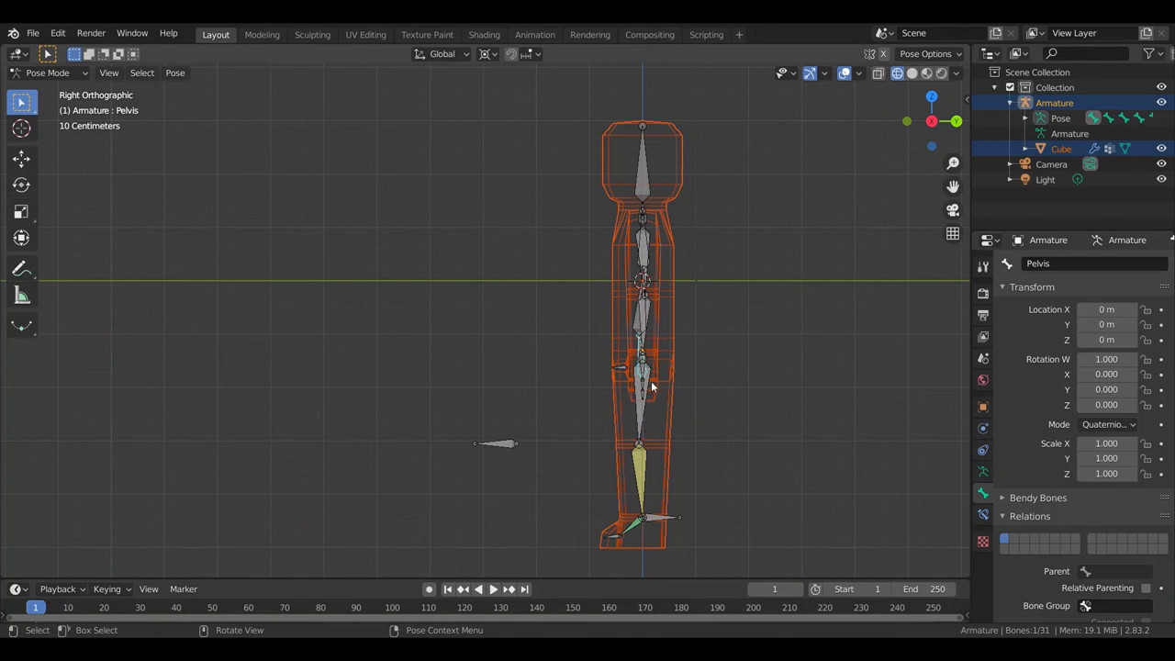
key(g)
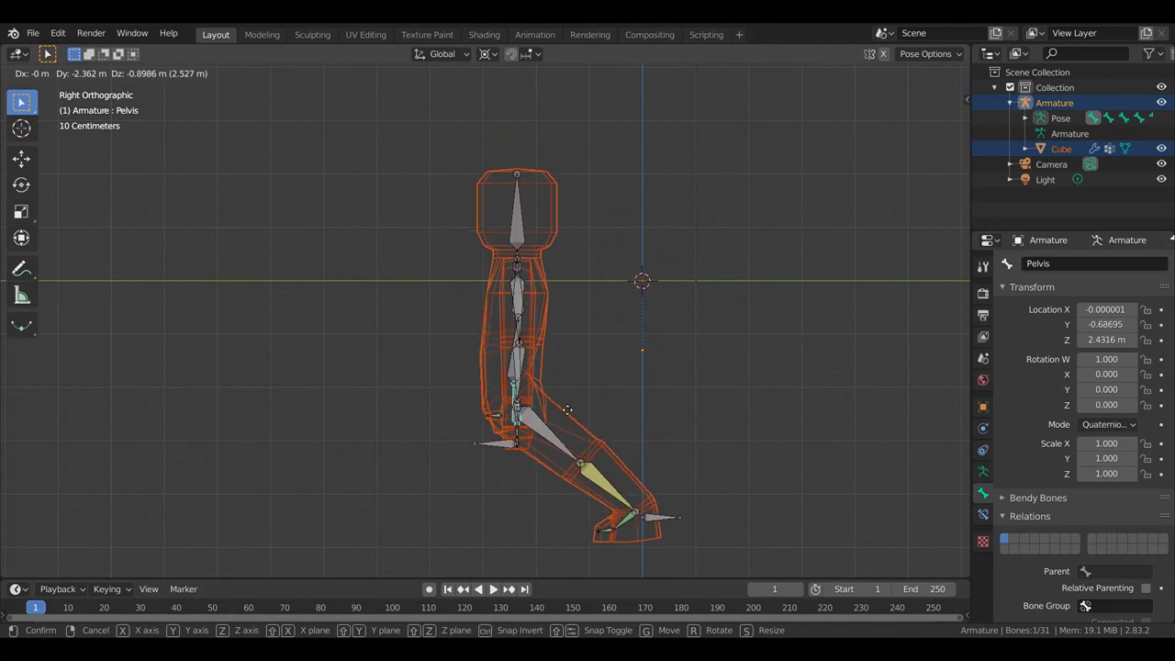
key(Escape)
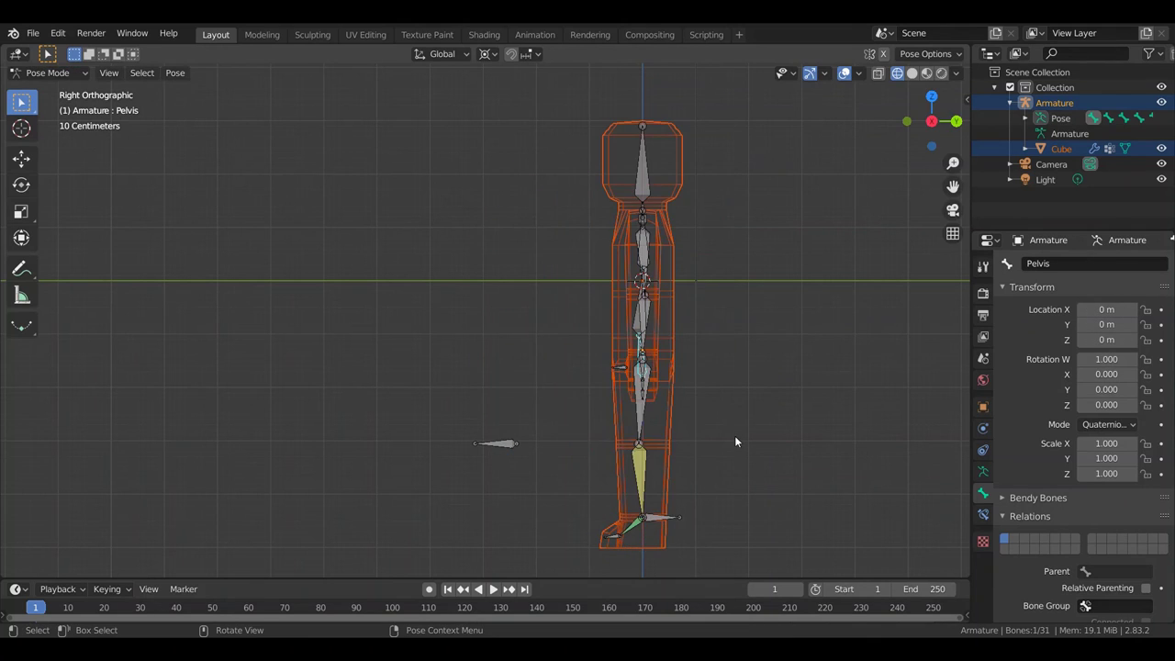
key(KP_1)
click(32, 34)
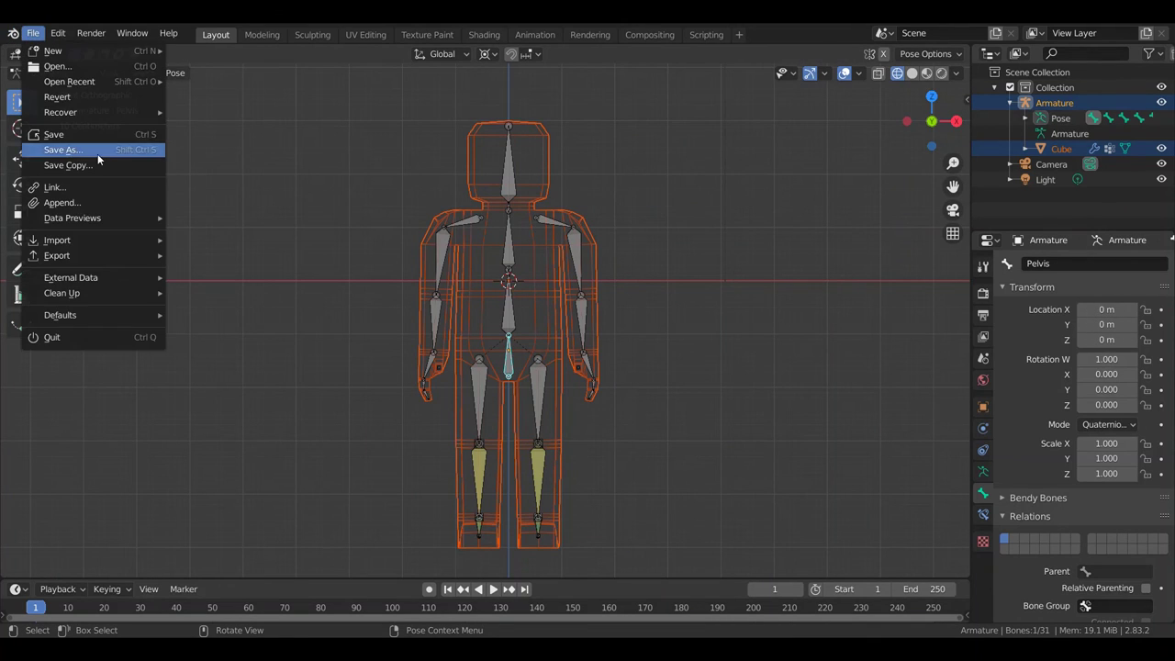